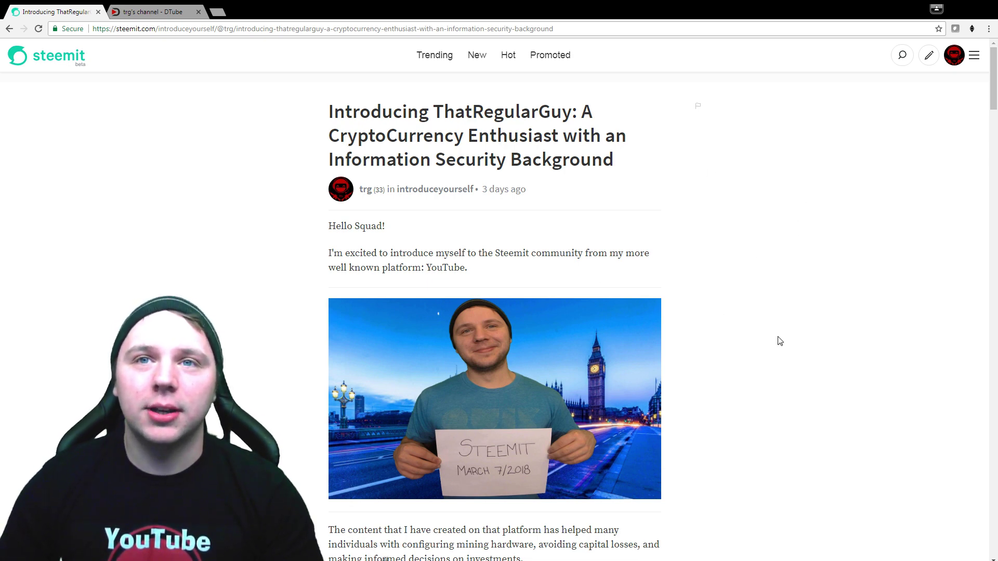
Scroll through the Steemit introduction post down to its My Hobbies section and thank-you sign-off.
scroll(754, 356, down, 2)
scroll(755, 357, down, 3)
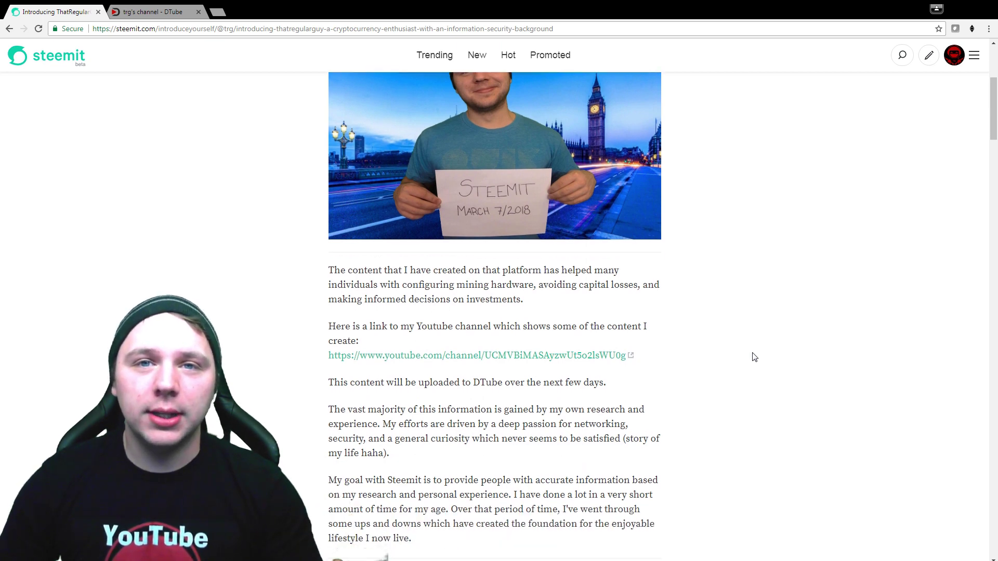
scroll(747, 373, down, 4)
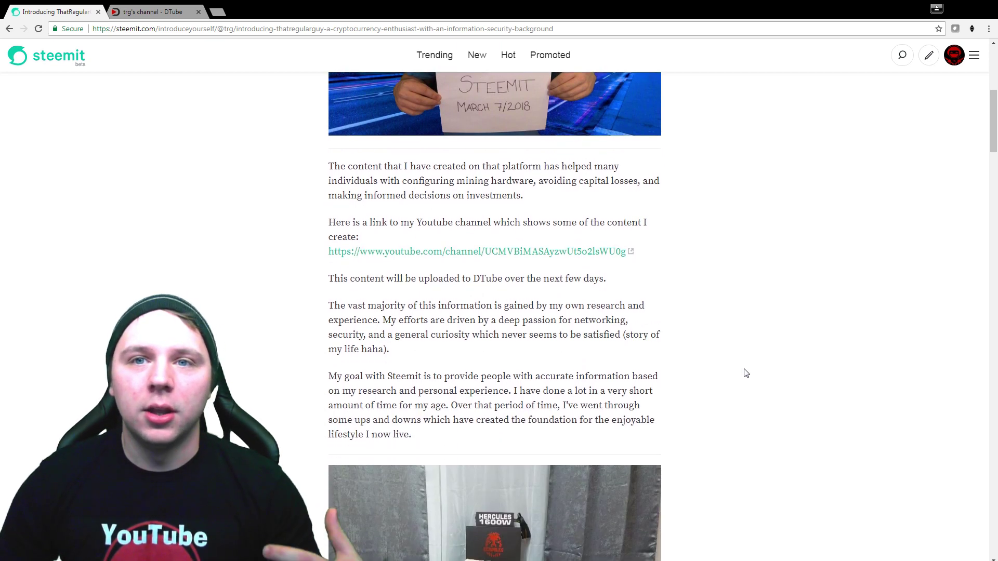
scroll(749, 374, down, 1)
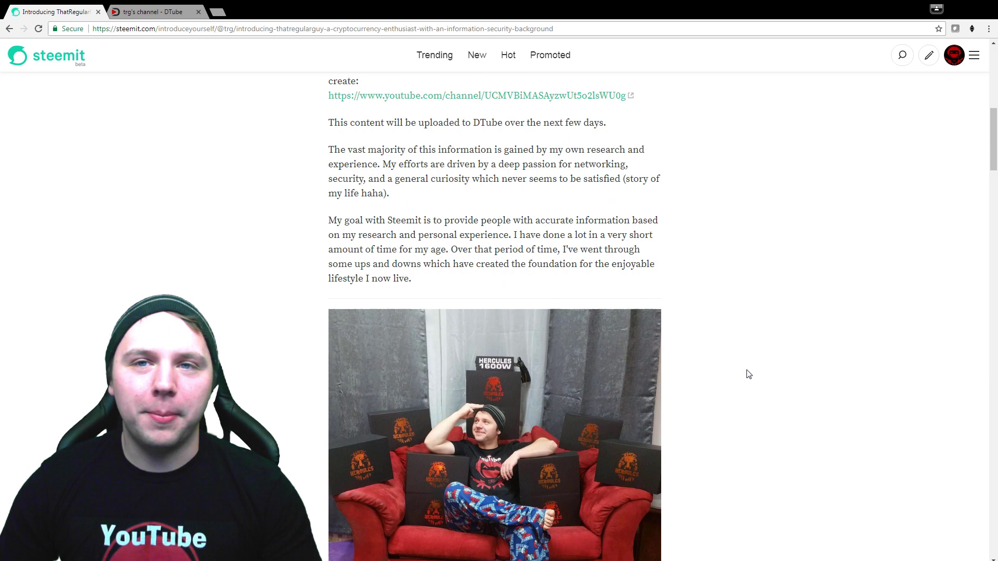
scroll(766, 368, down, 3)
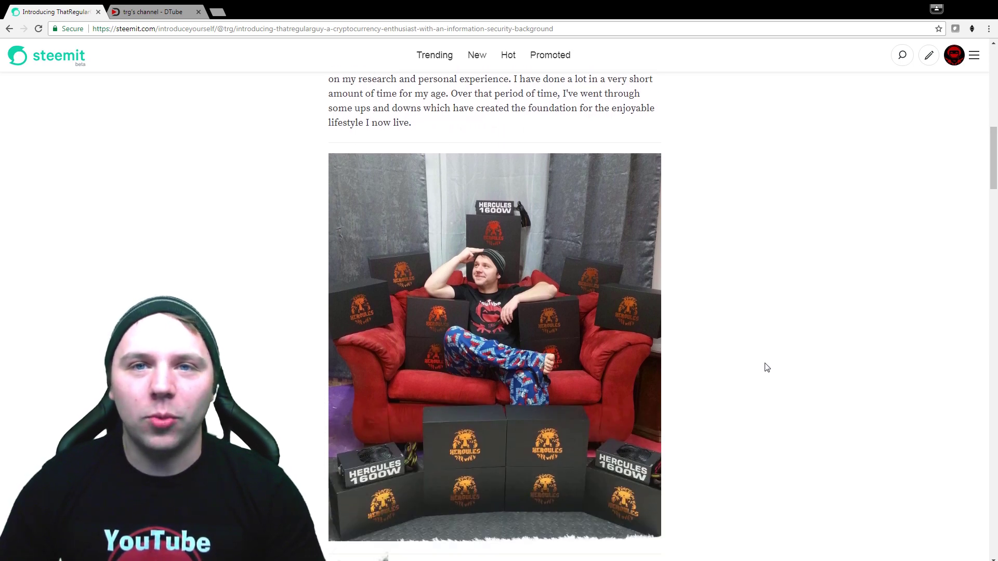
scroll(765, 368, down, 3)
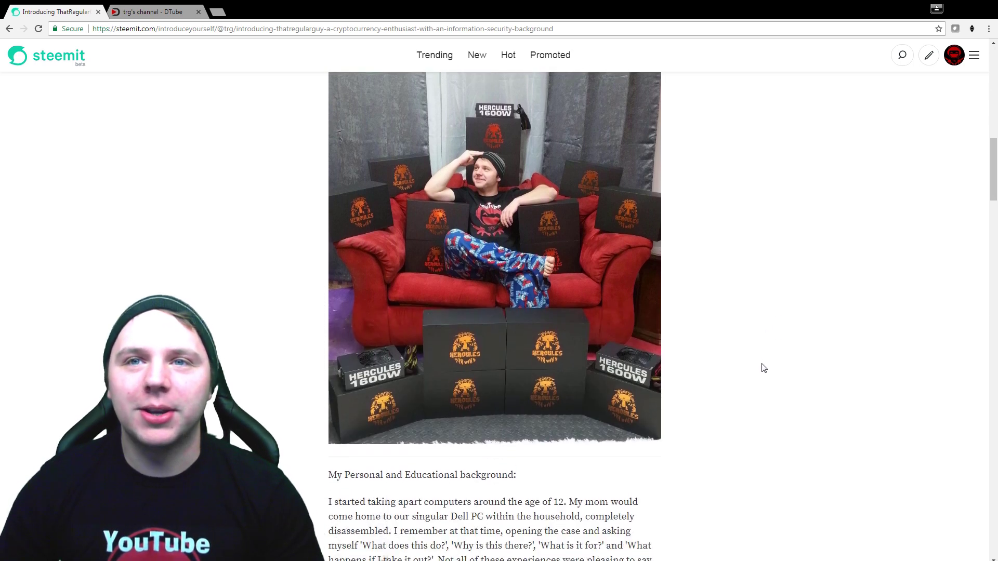
scroll(764, 368, down, 7)
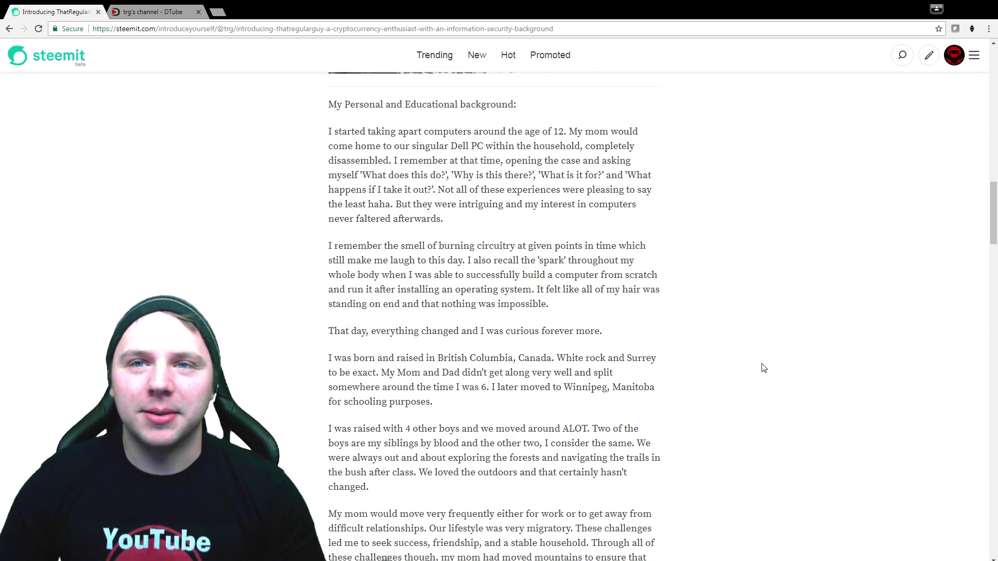
scroll(764, 368, down, 2)
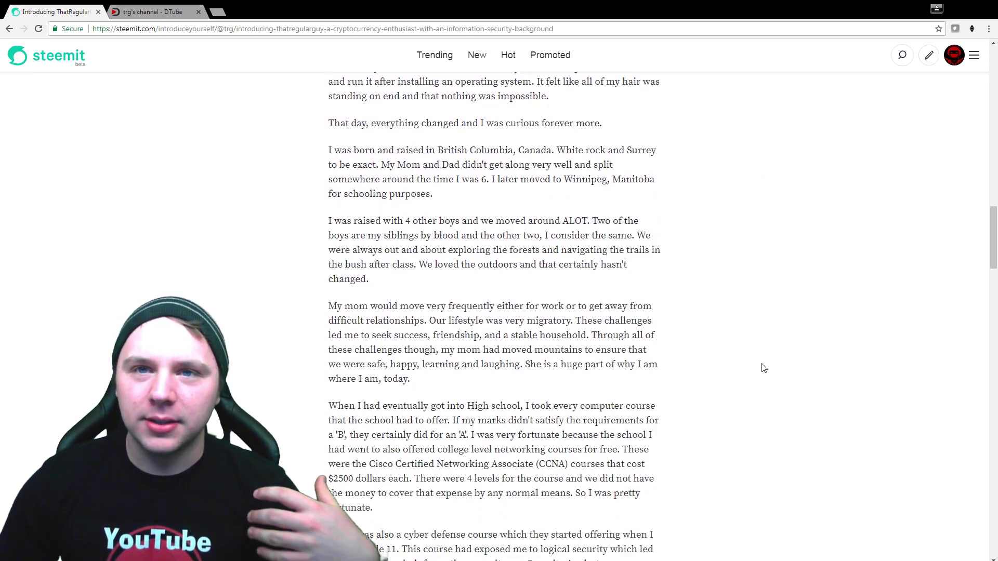
scroll(764, 368, down, 5)
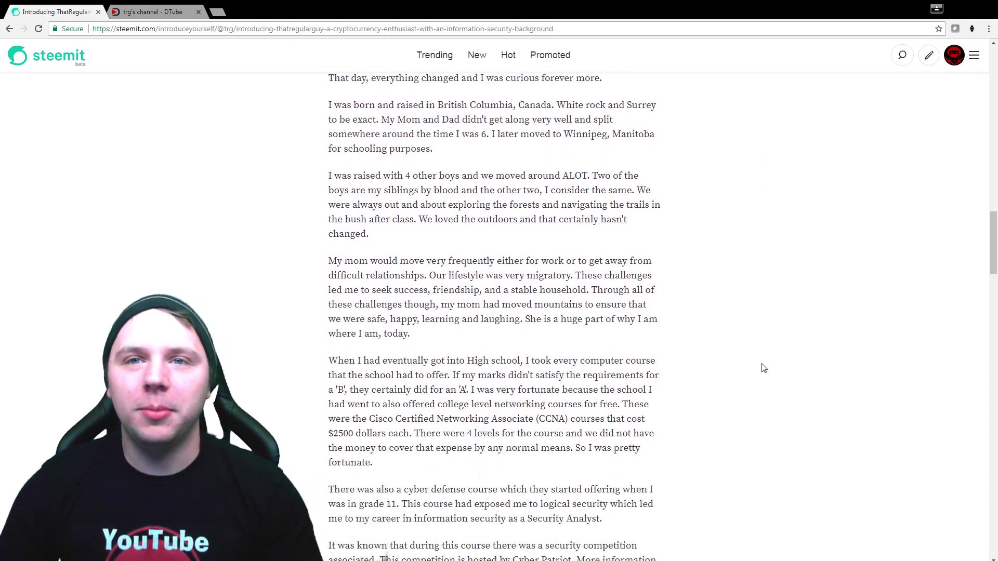
scroll(763, 368, down, 4)
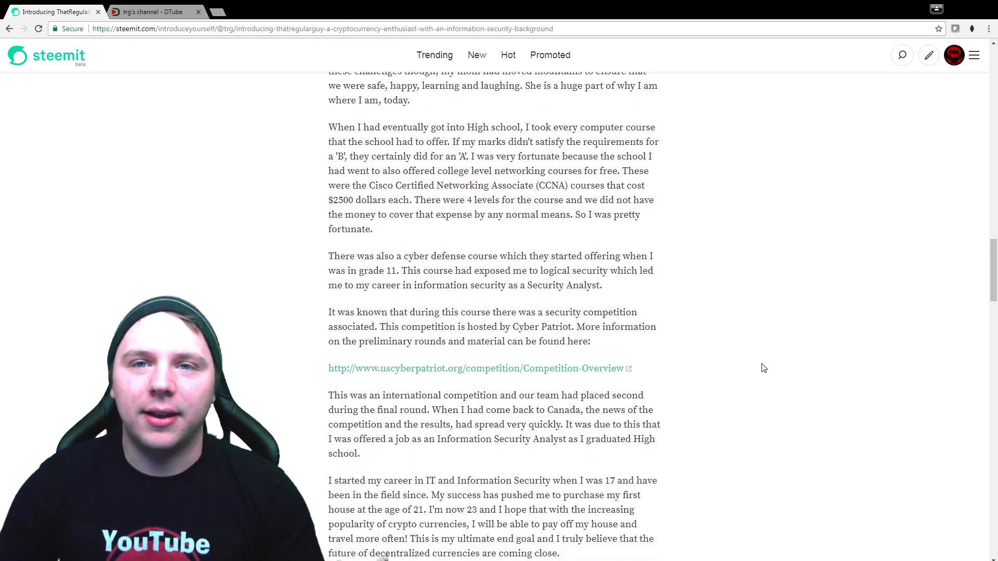
scroll(764, 368, down, 3)
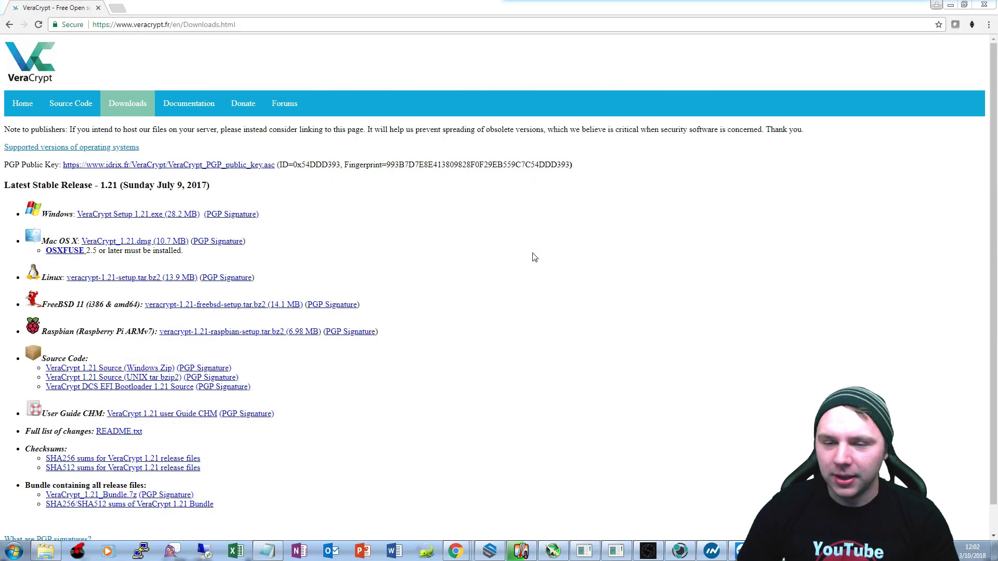
click(525, 265)
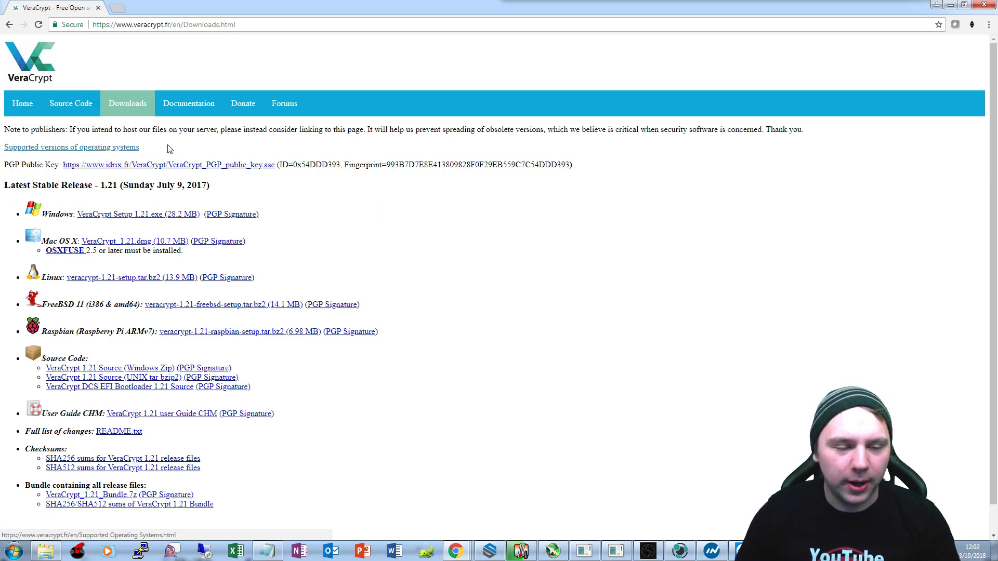
click(266, 21)
click(267, 21)
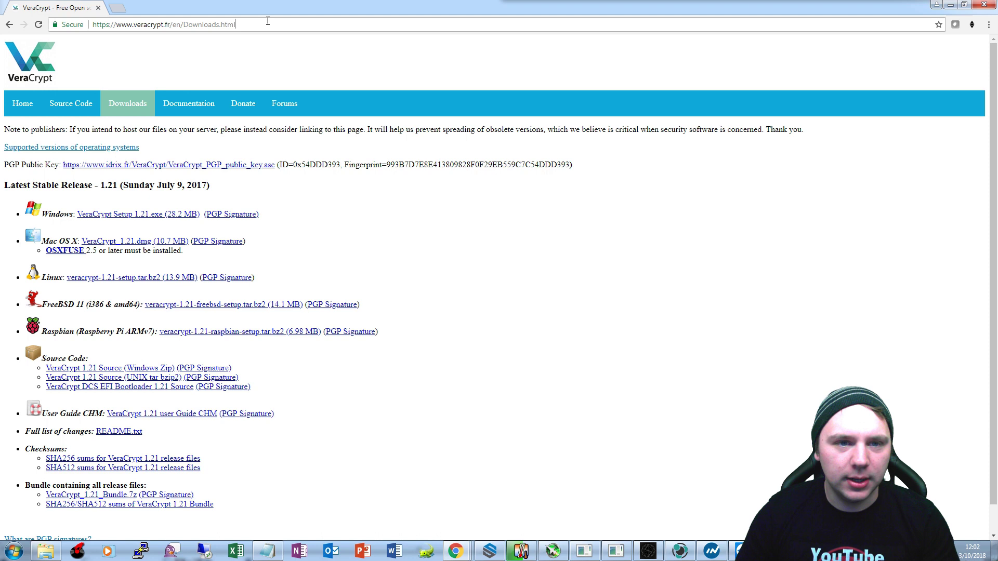
drag(268, 26, 88, 25)
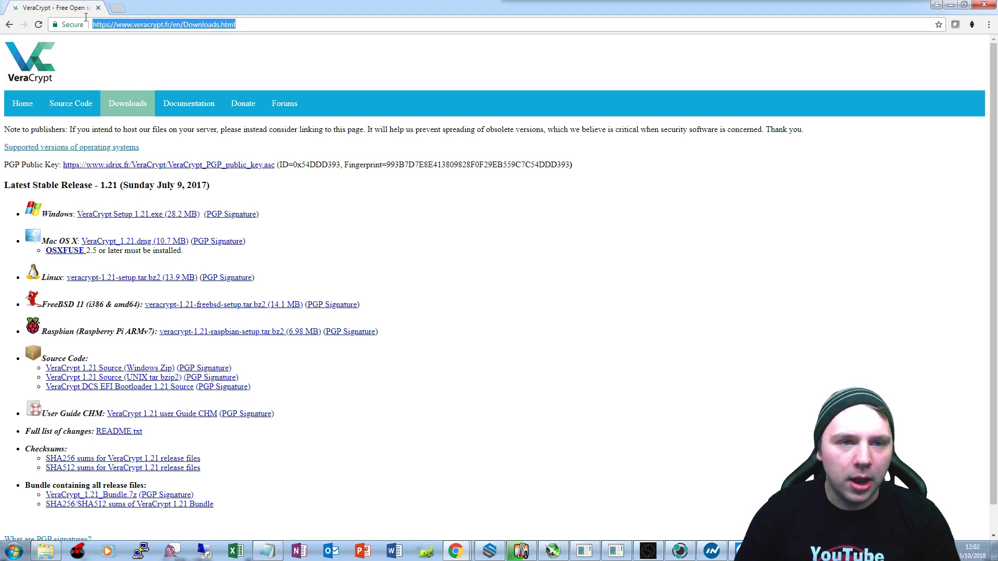
click(262, 61)
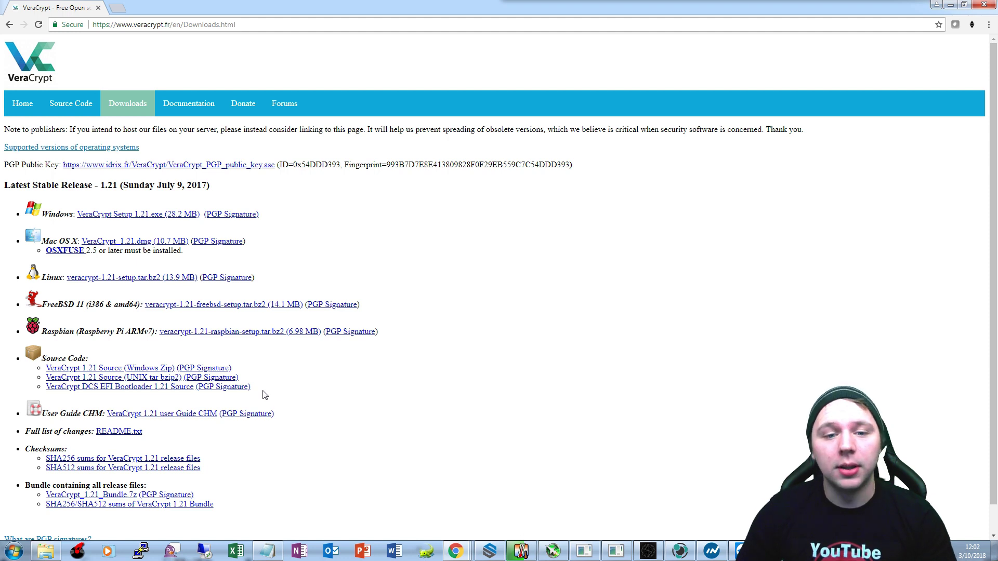
drag(264, 392, 177, 375)
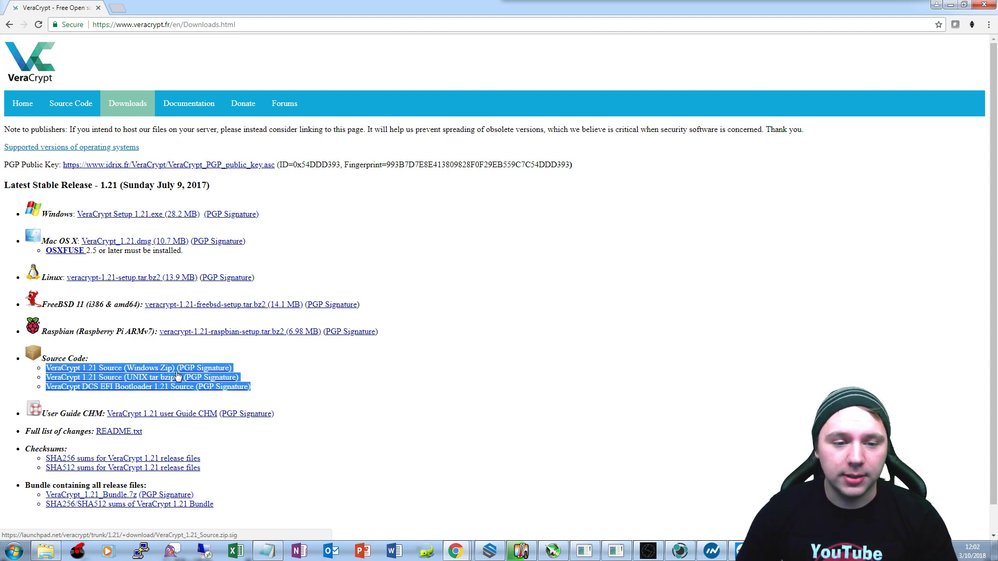
click(338, 376)
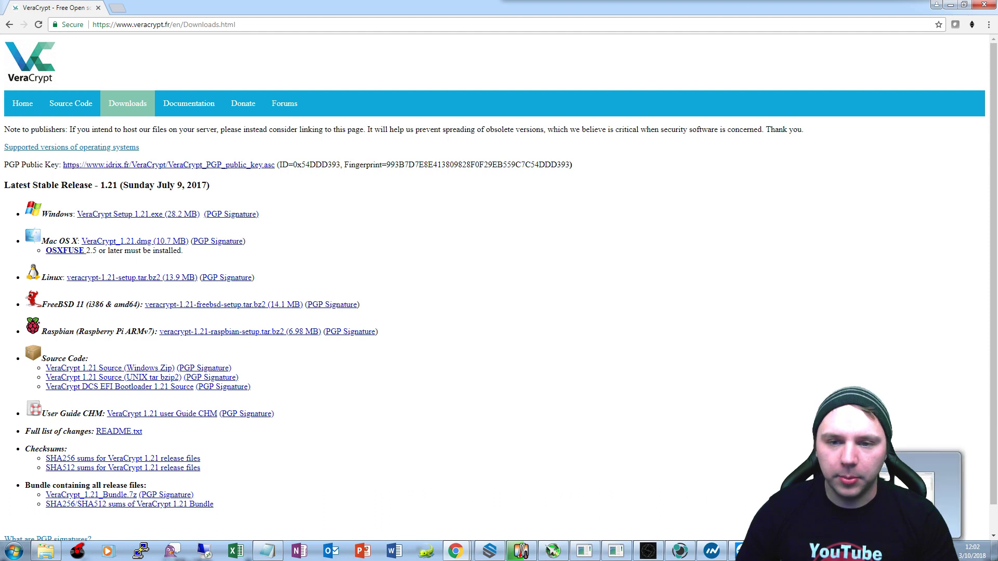
Reposition the VeraCrypt window and start Create Volume to encrypt a non-system partition/drive.
drag(416, 157, 393, 152)
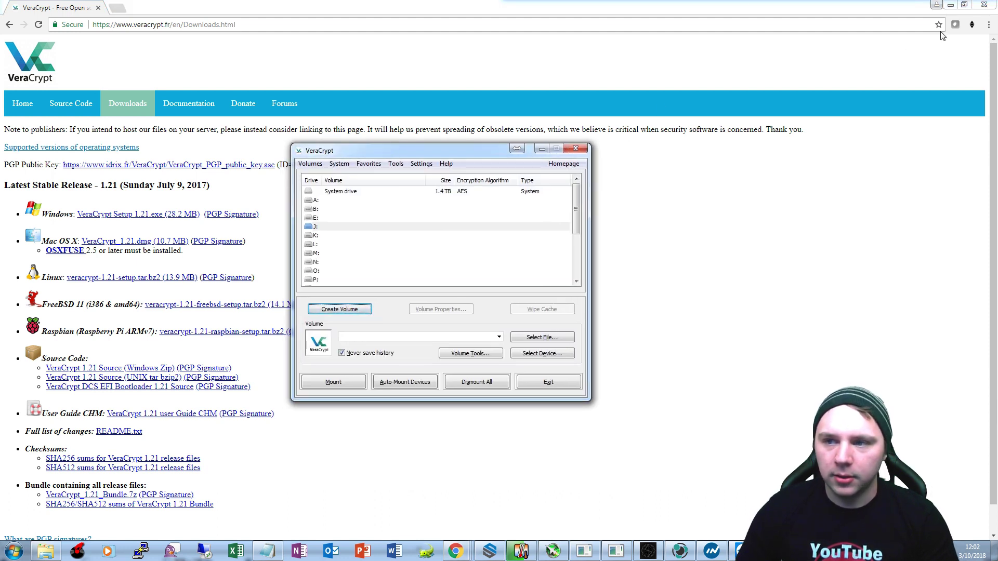
drag(453, 151, 484, 142)
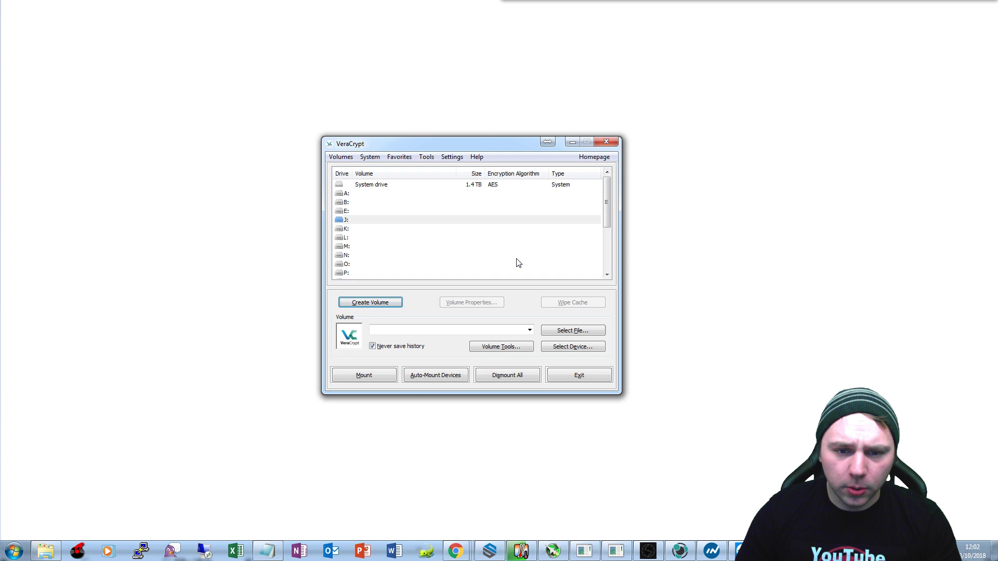
click(383, 304)
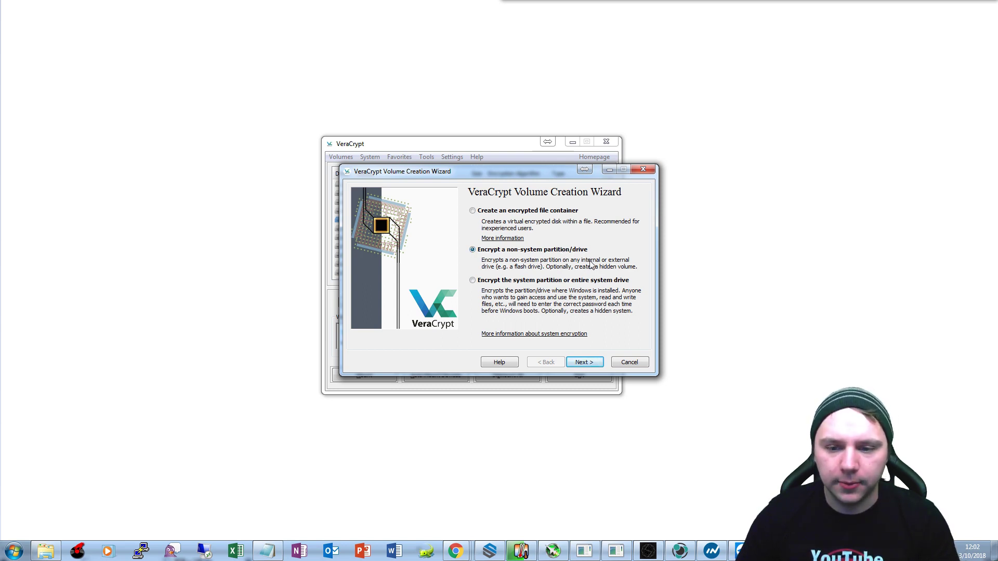
Advance to the Volume Type page, keeping Standard VeraCrypt volume instead of a hidden one.
click(583, 364)
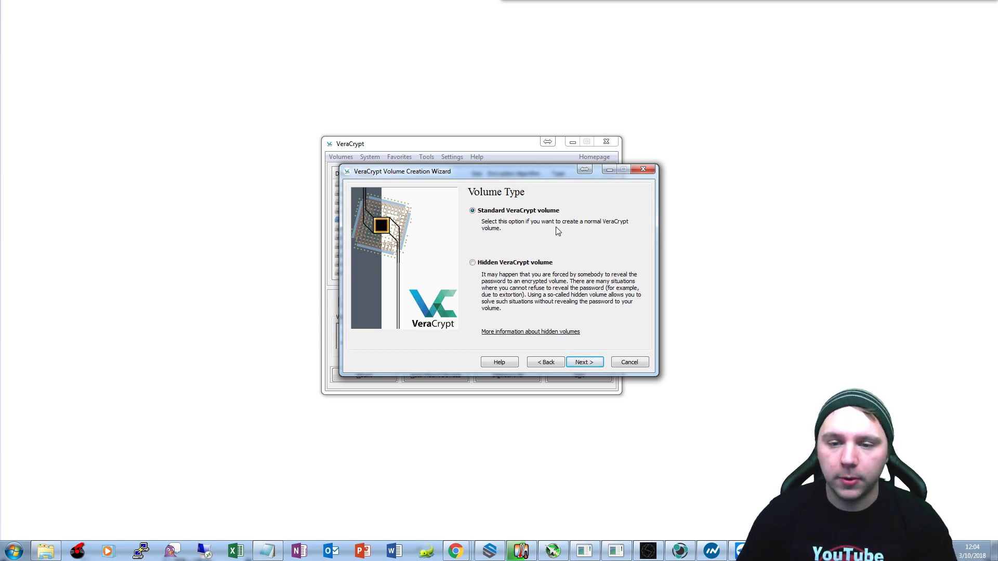
Keep the standard volume type and target \Device\Harddisk2\Partition1 on the 59.5 GB removable disk.
click(585, 362)
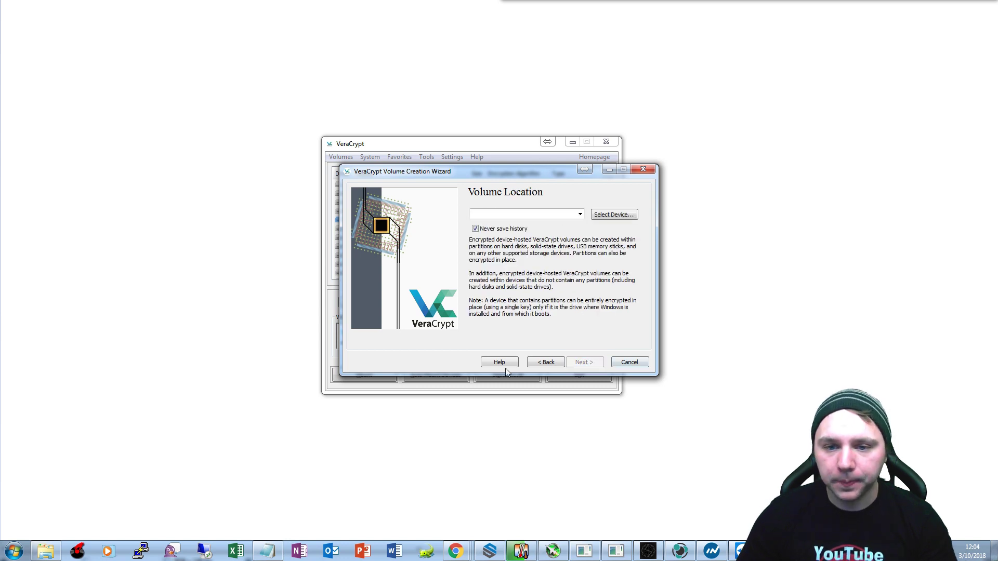
click(619, 215)
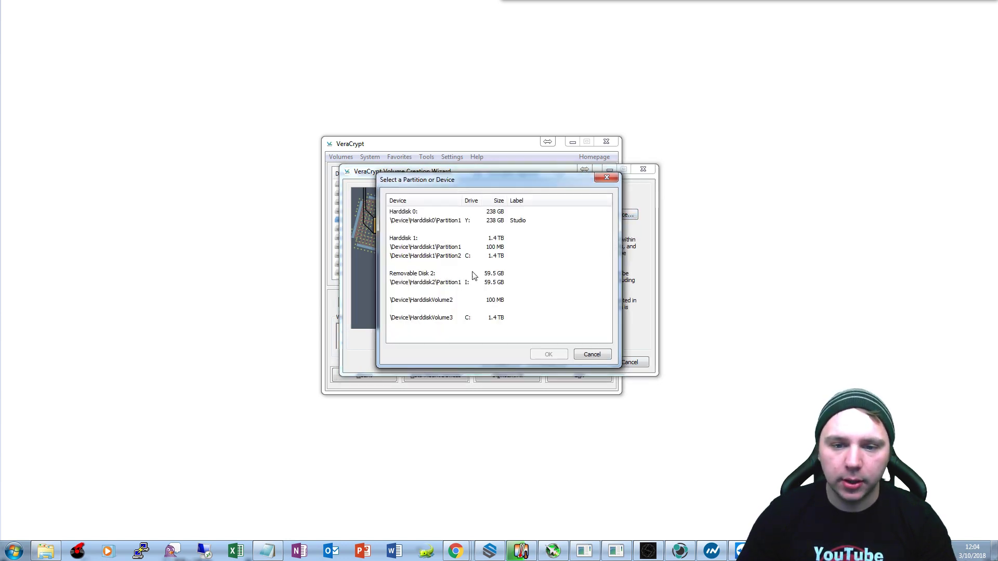
click(431, 276)
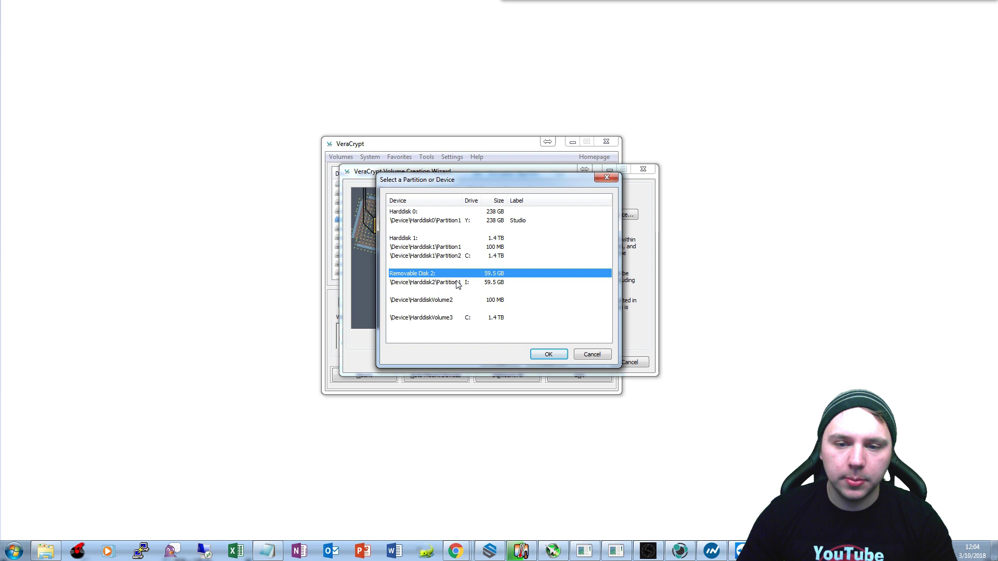
click(460, 284)
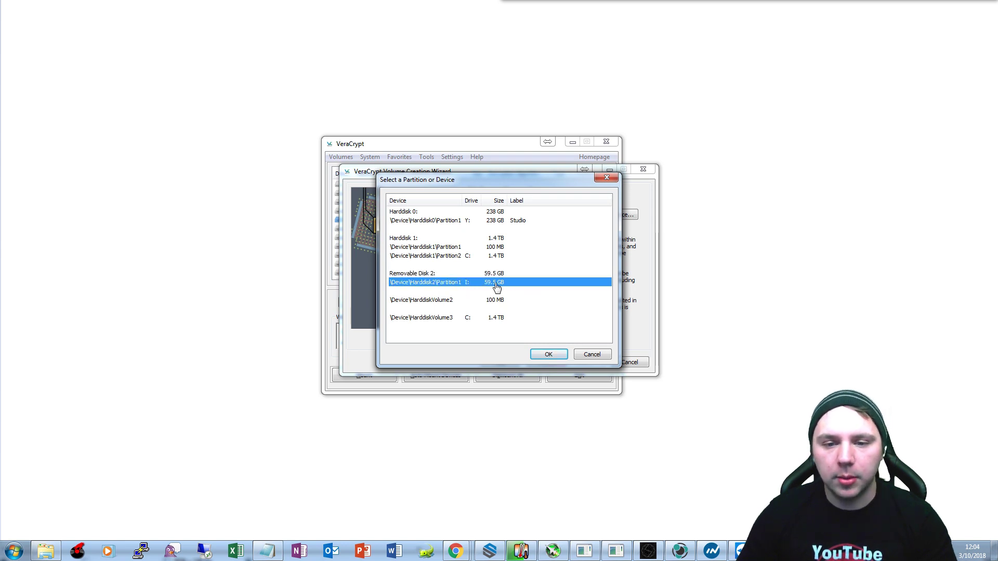
click(549, 356)
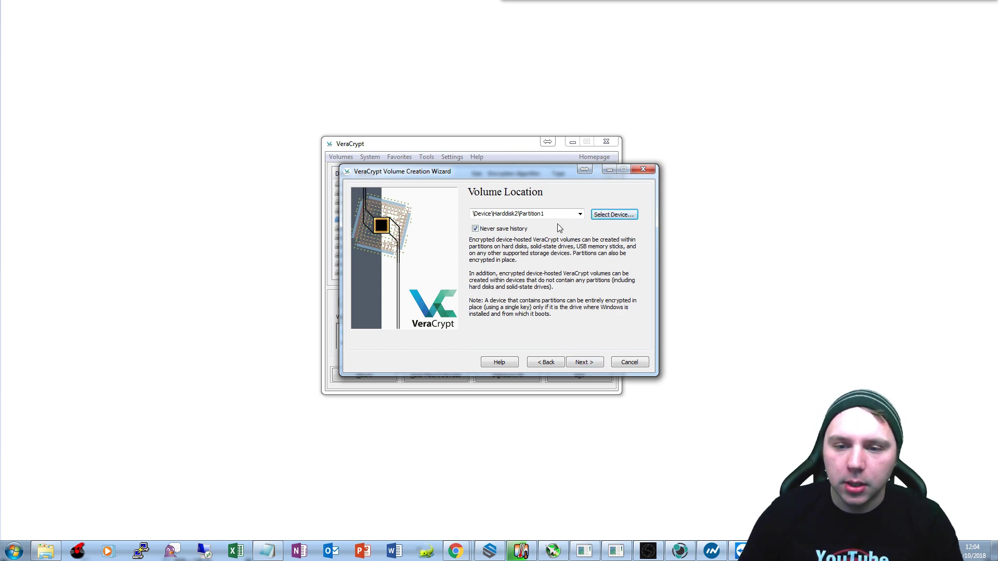
Keep create-and-format mode and AES with SHA-512, reaching the 59.47 GB volume size page.
click(591, 365)
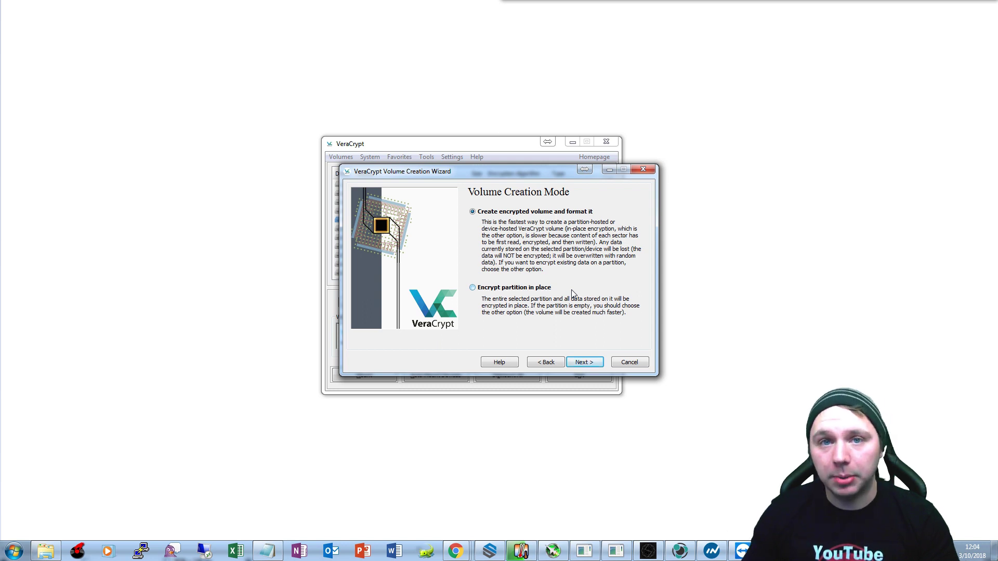
click(590, 364)
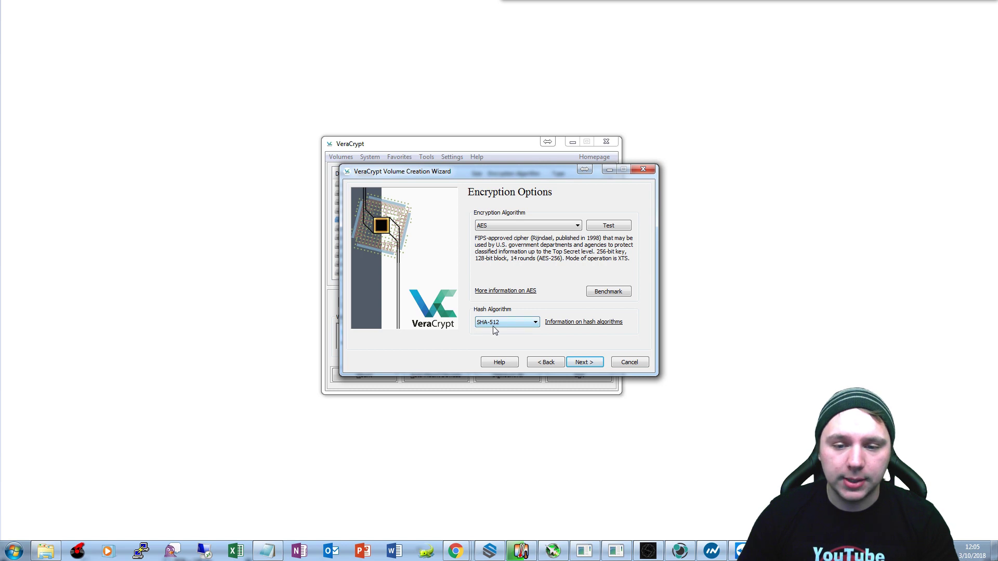
click(593, 366)
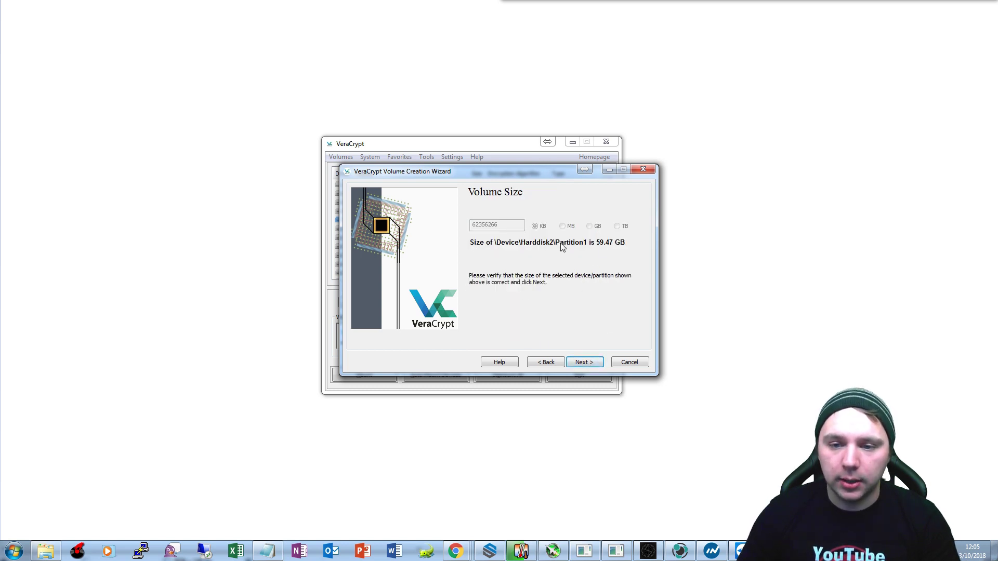
Accept the 59.47 GB size and enter the volume password, then retype it to confirm.
click(597, 363)
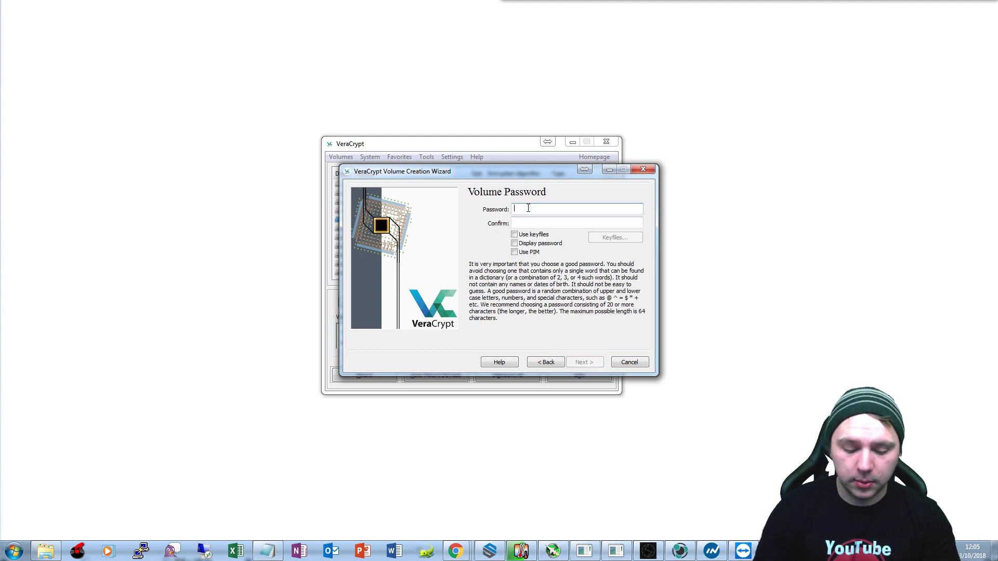
text(test)
key(BackSpace)
key(BackSpace)
key(BackSpace)
key(BackSpace)
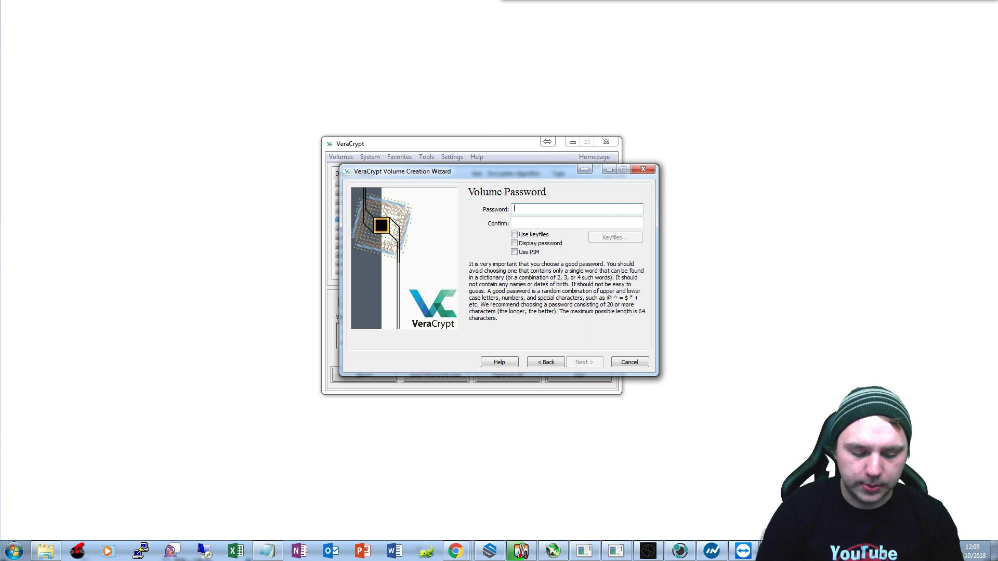
text(••••••••••••)
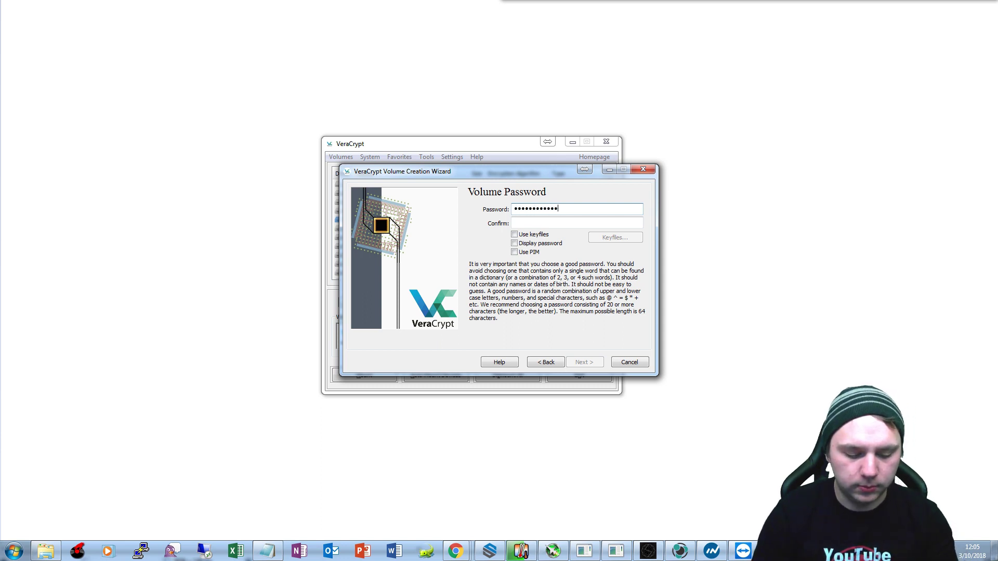
text(••••••••••••••••)
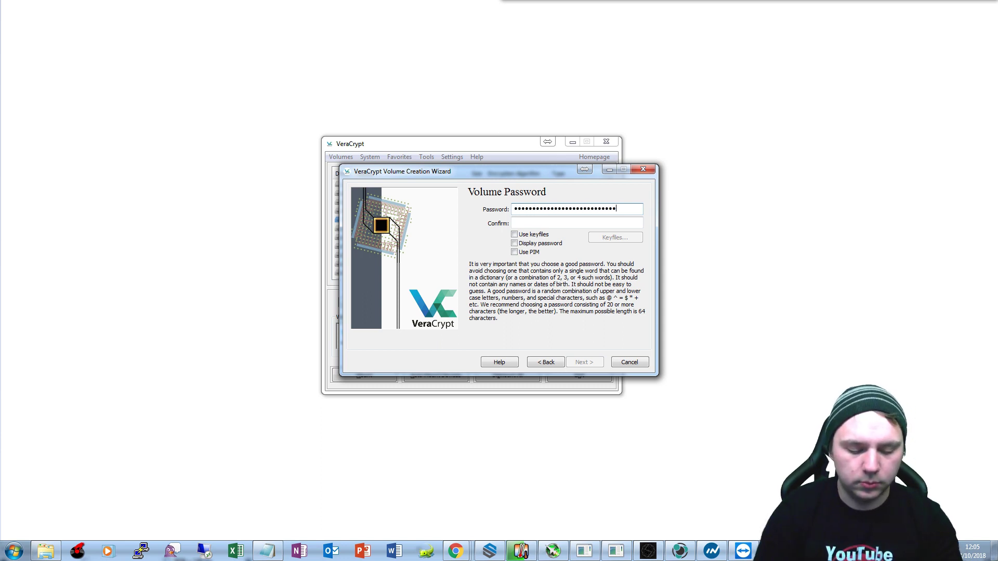
text(••)
key(Tab)
text(••••••••••••••)
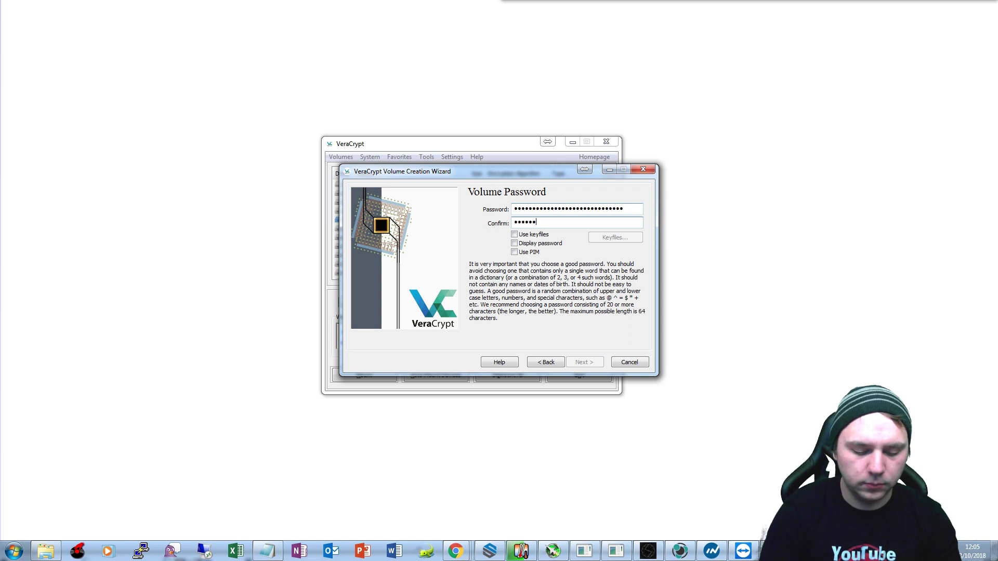
text(••••••••••••••)
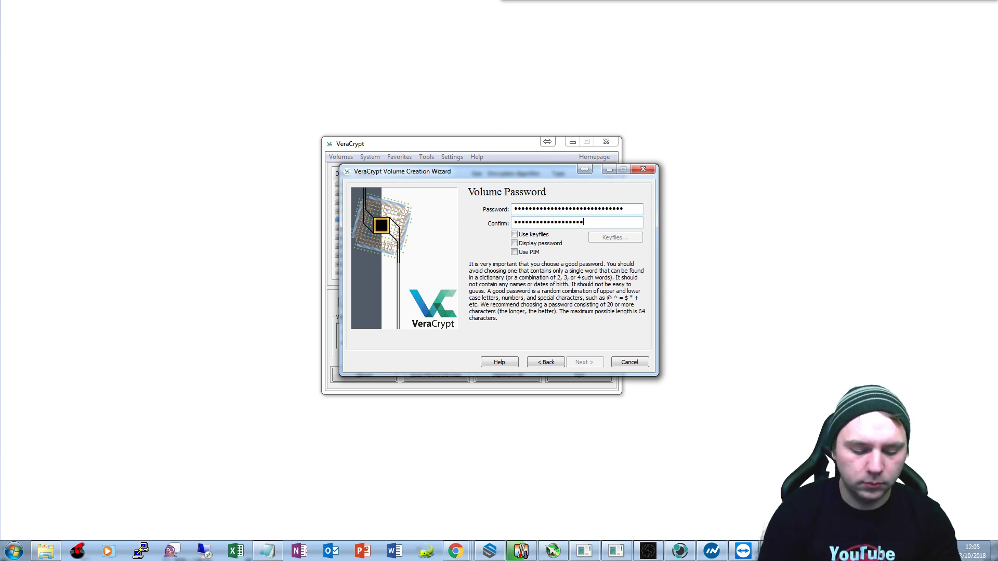
text(•)
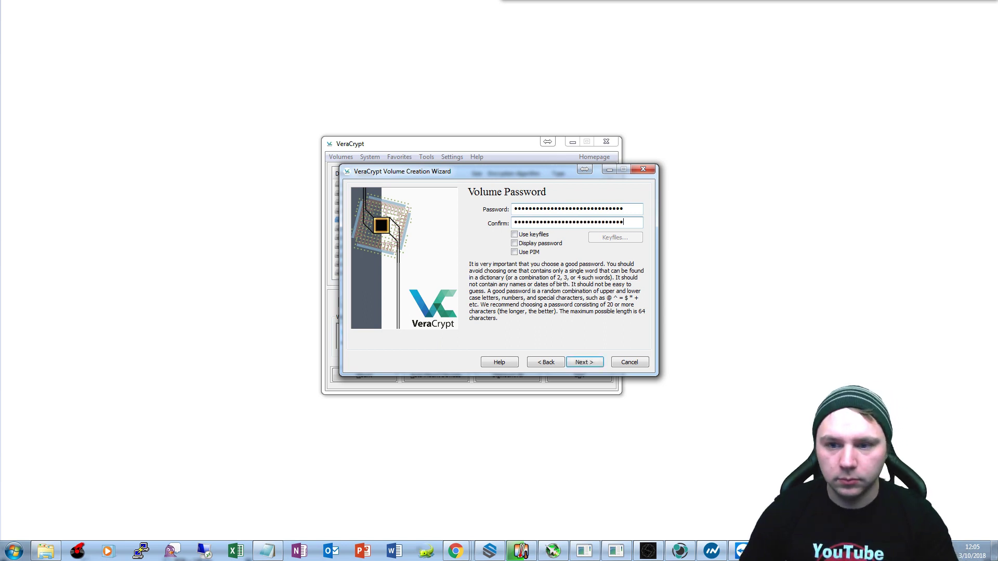
Accept the password and reach the Large Files page, leaving No for files over 4 GB.
click(584, 363)
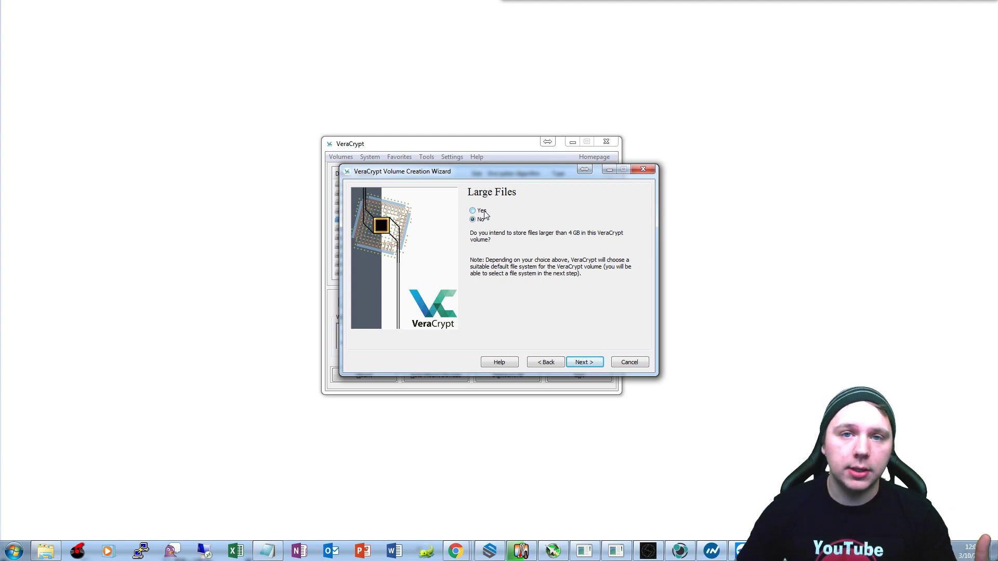
Keep No for large files and start formatting the partition as a FAT encrypted volume.
click(583, 362)
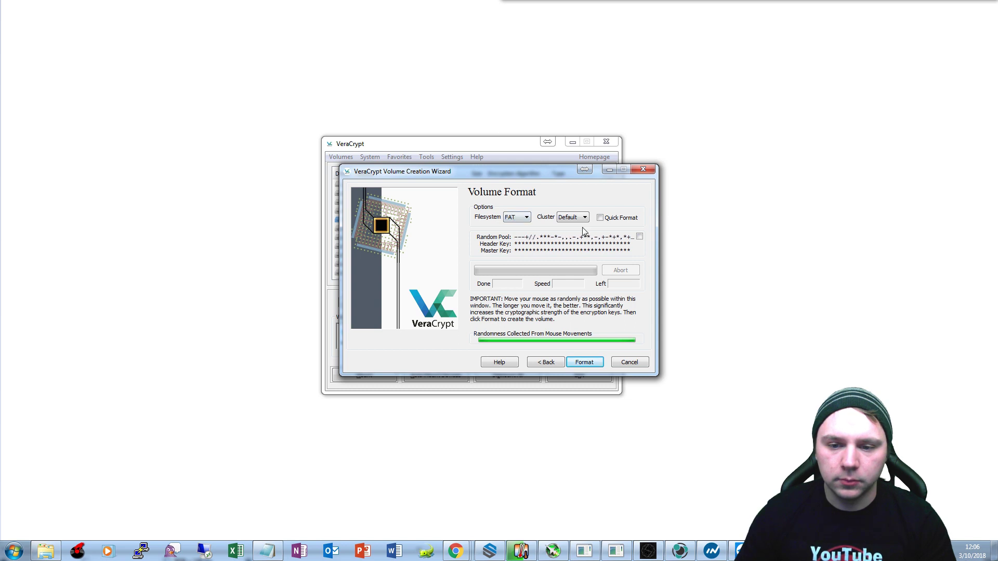
click(585, 362)
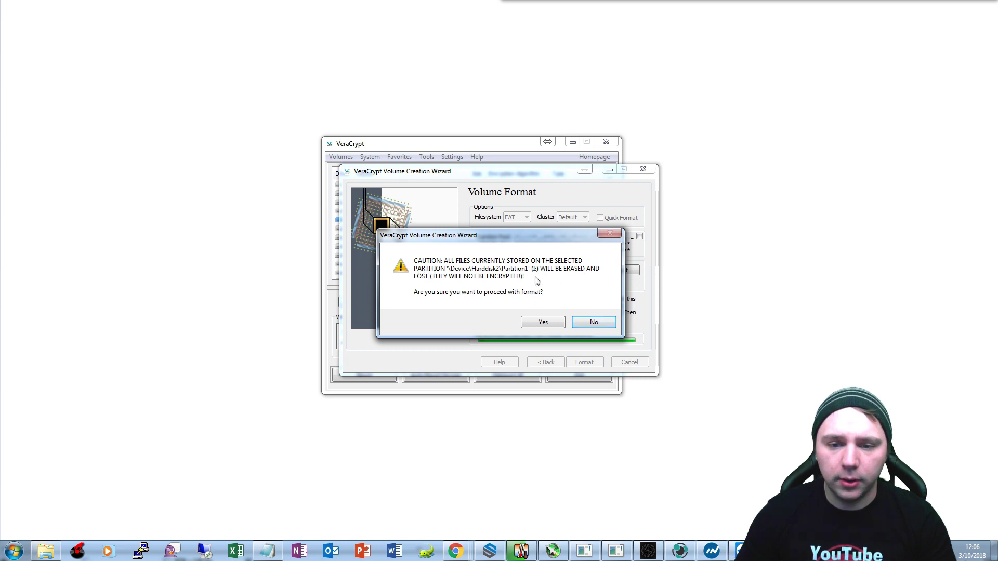
Confirm erasing the partition's existing files and let the encrypted volume formatting finish.
click(543, 322)
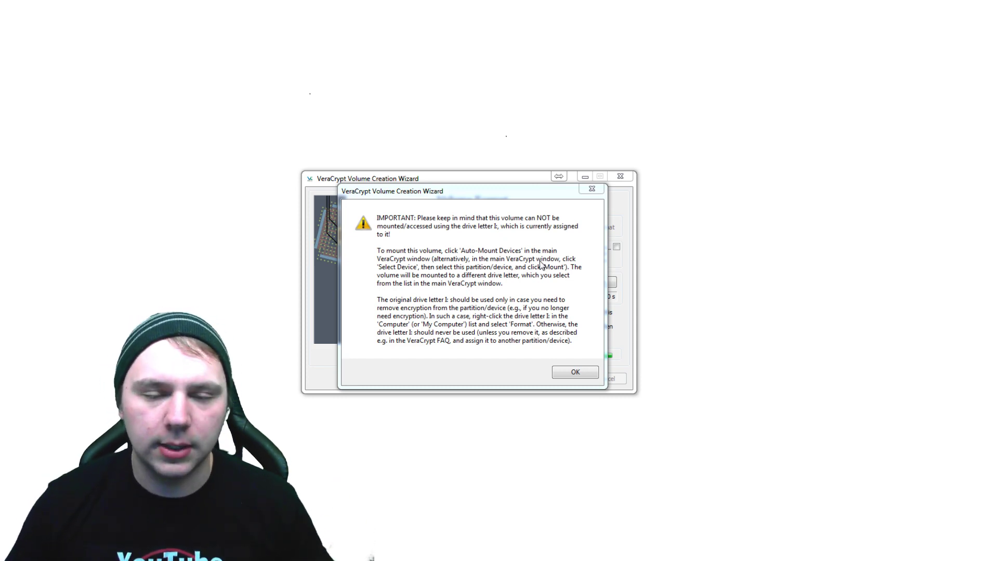
Dismiss the drive letter I: warning and volume-created message, then close the wizard.
click(581, 375)
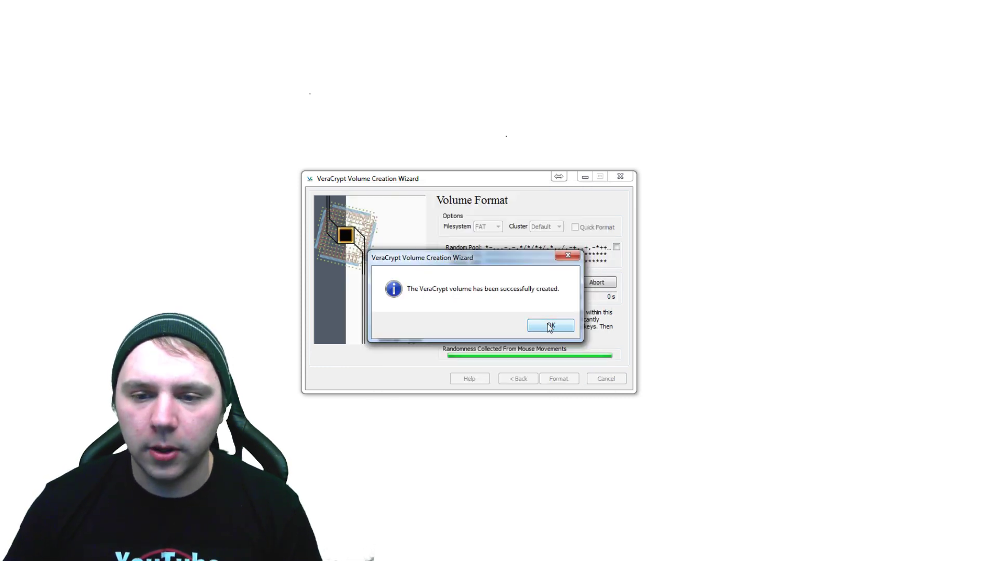
click(550, 326)
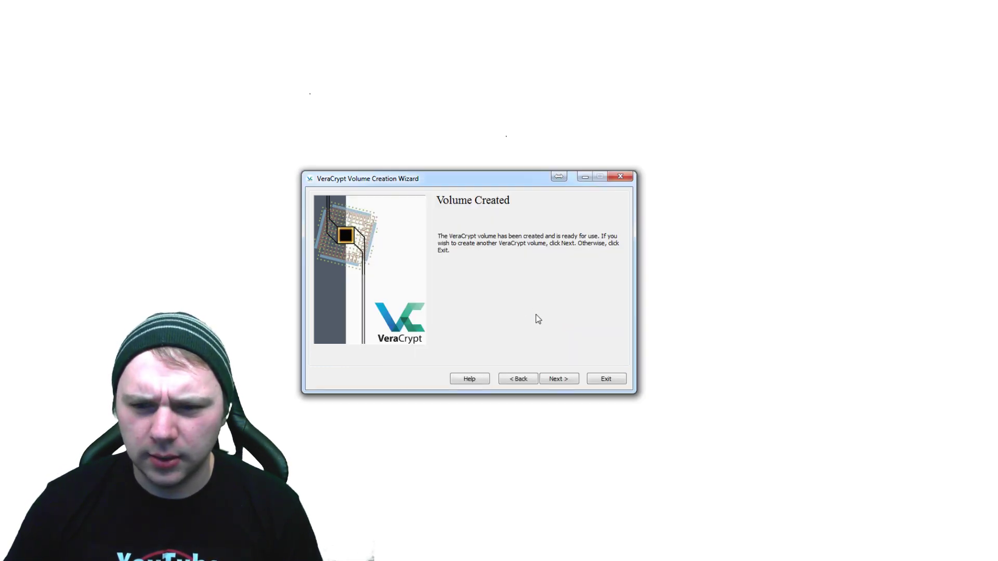
click(568, 380)
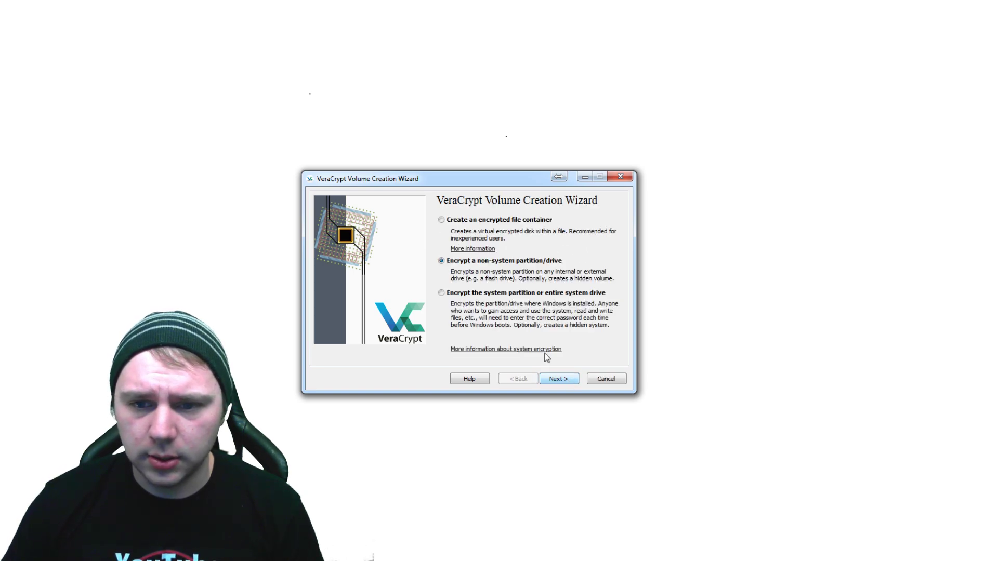
click(608, 379)
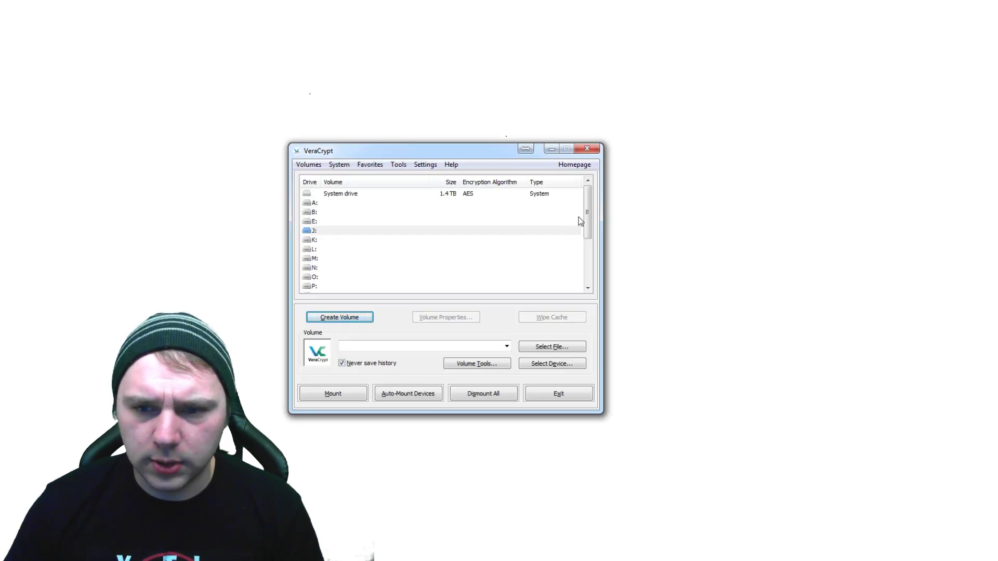
Select \Device\Harddisk2\Partition1, the 59.5 GB removable partition, as the volume to mount.
drag(588, 215, 589, 256)
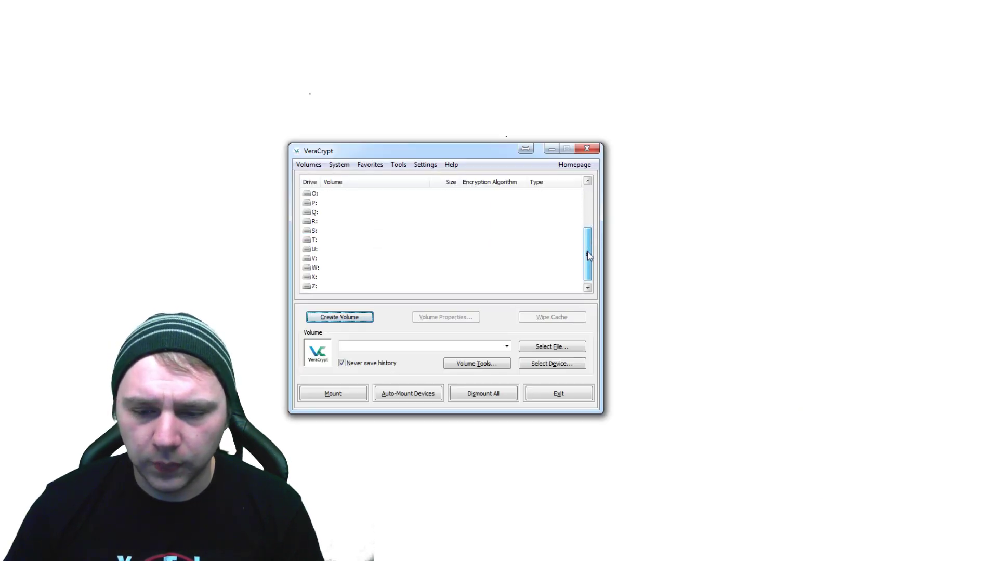
click(564, 364)
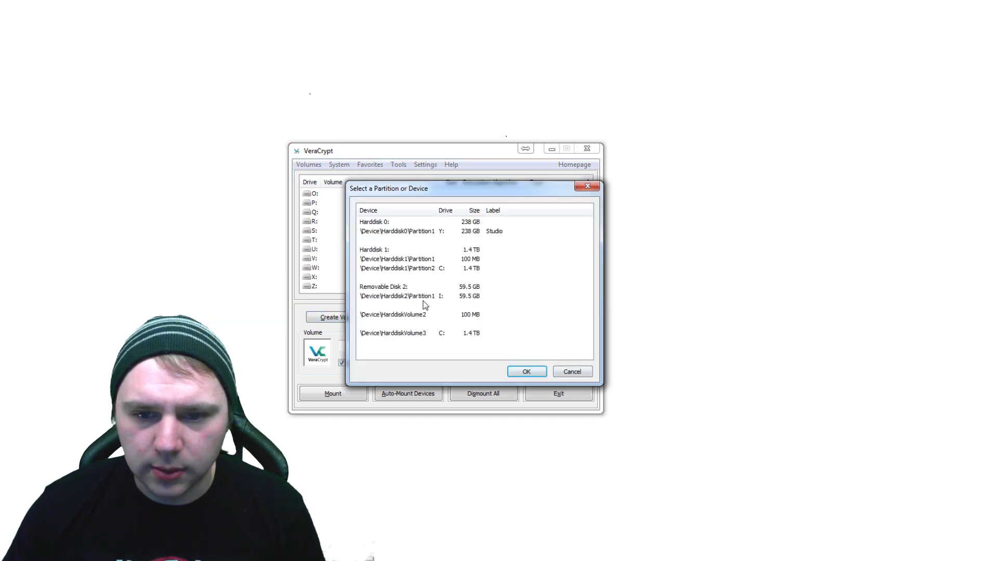
click(424, 296)
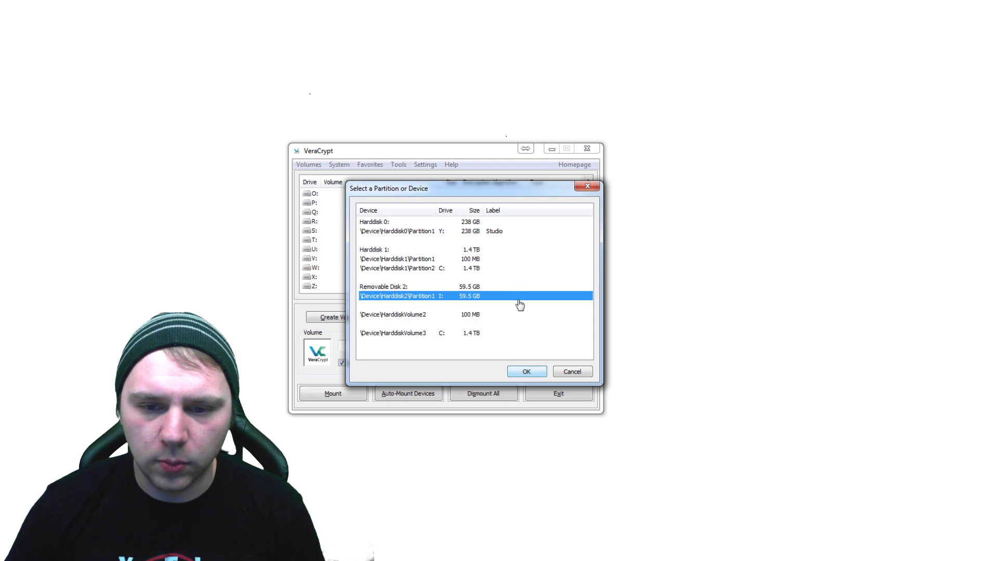
click(534, 373)
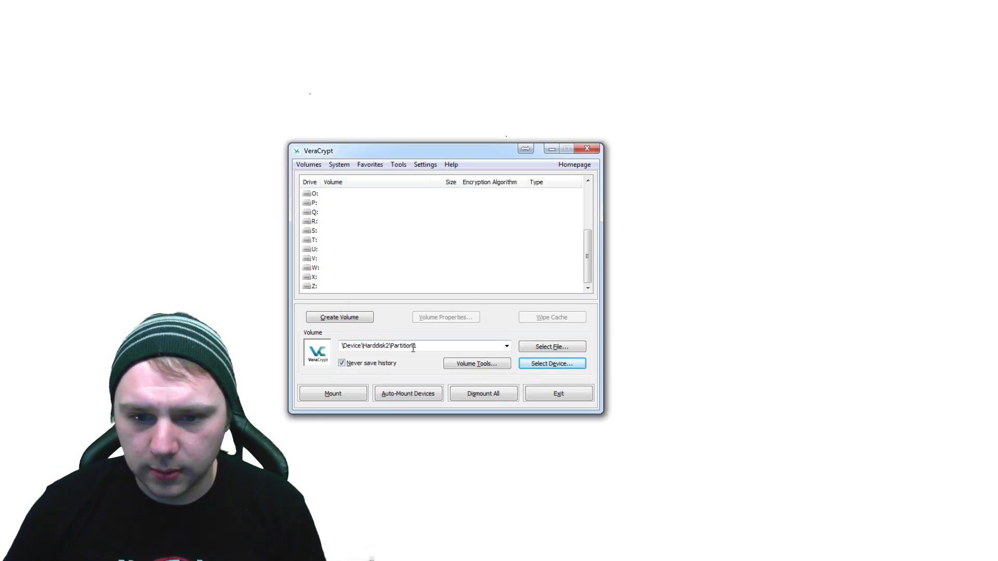
Mount Partition1 as drive J by entering the volume password.
click(347, 395)
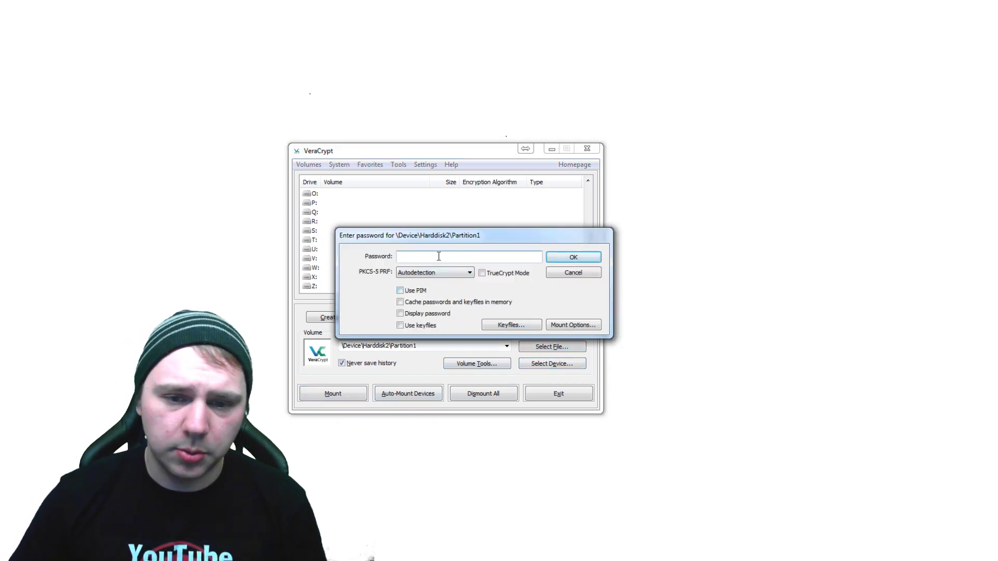
text(*****************)
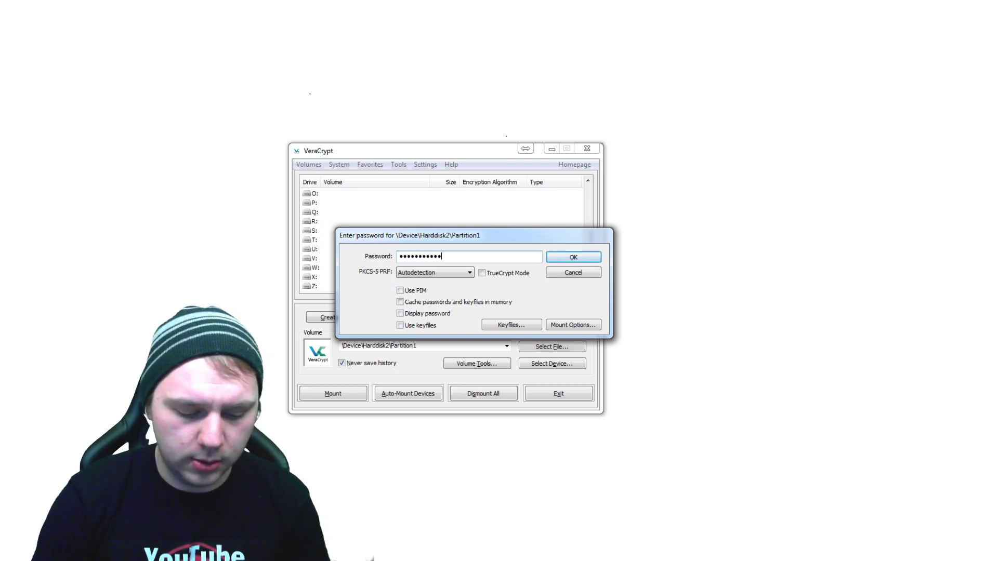
text(**********)
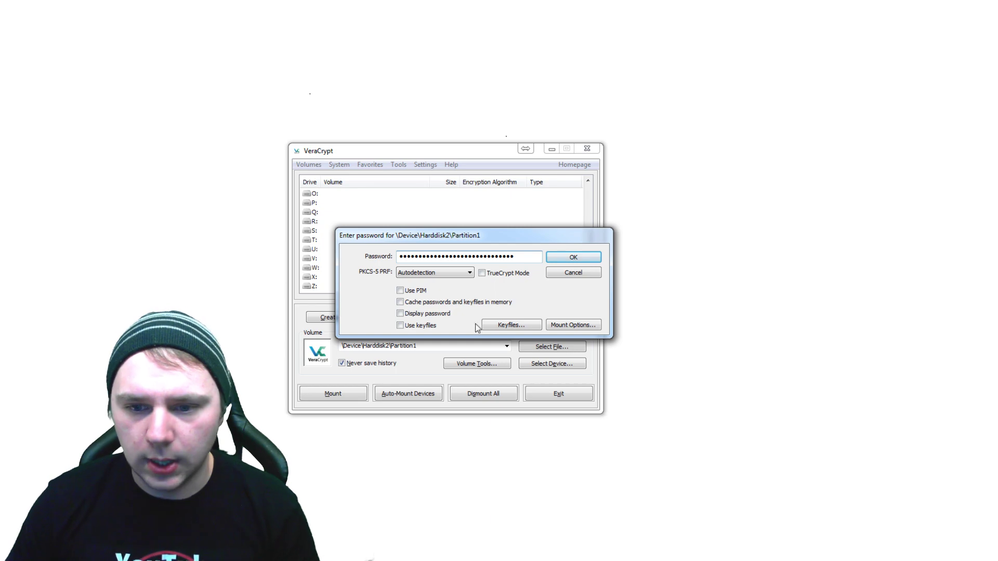
click(573, 257)
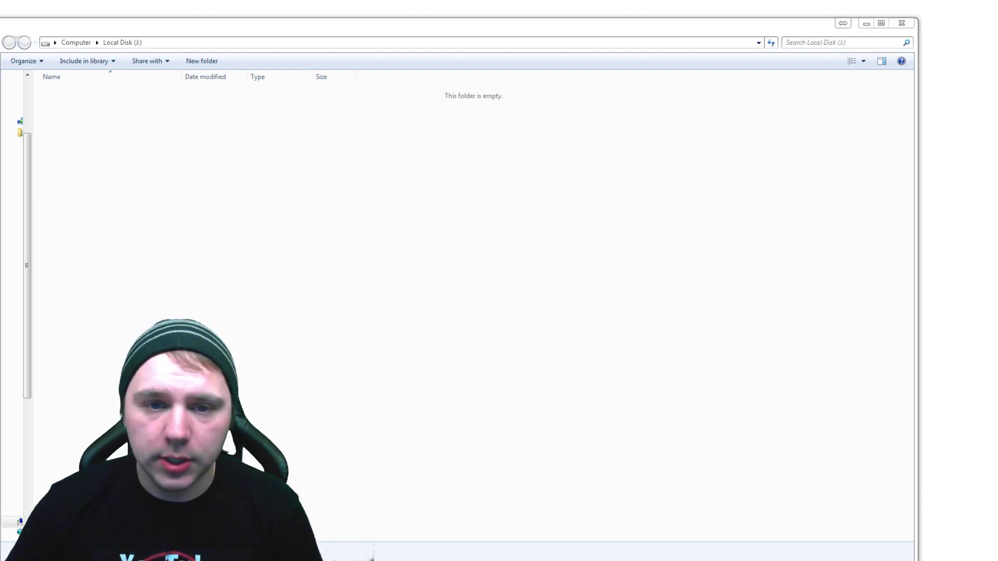
Copy the 0 KB New Text Document.txt into the Local Disk (J:) folder.
drag(403, 245, 263, 212)
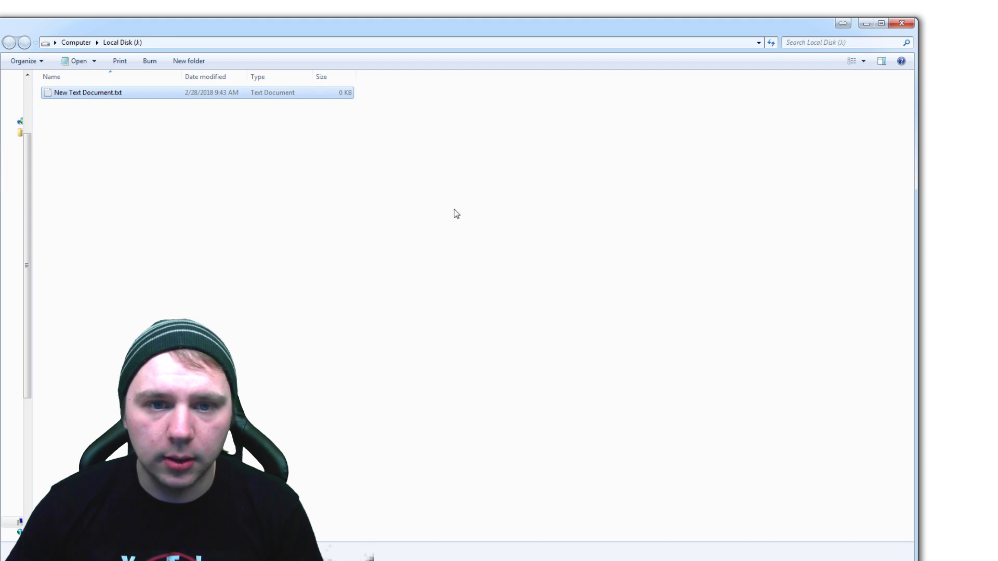
click(237, 139)
click(151, 95)
click(174, 140)
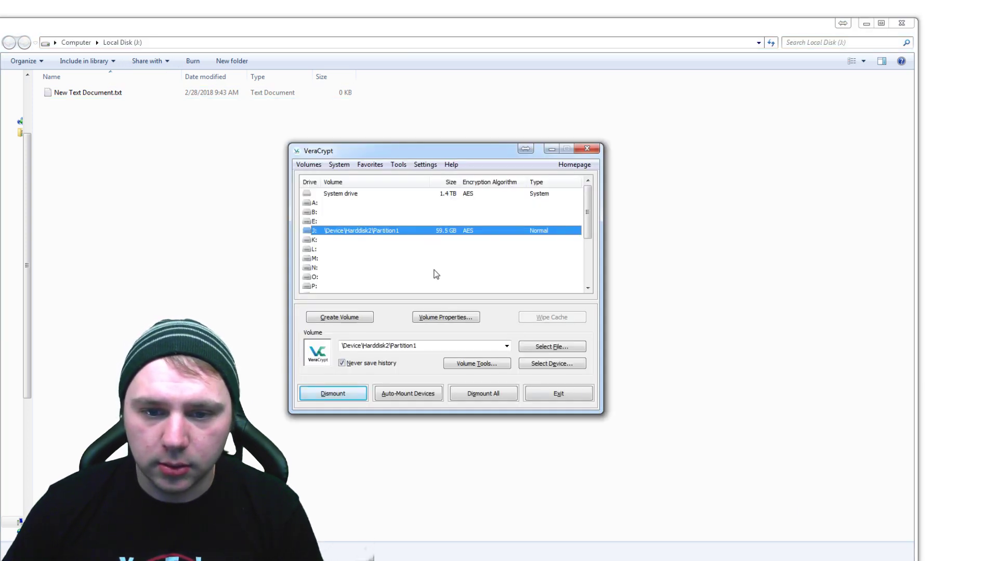
Dismount drive J, then start mounting Partition1 again to reach its password prompt.
click(340, 395)
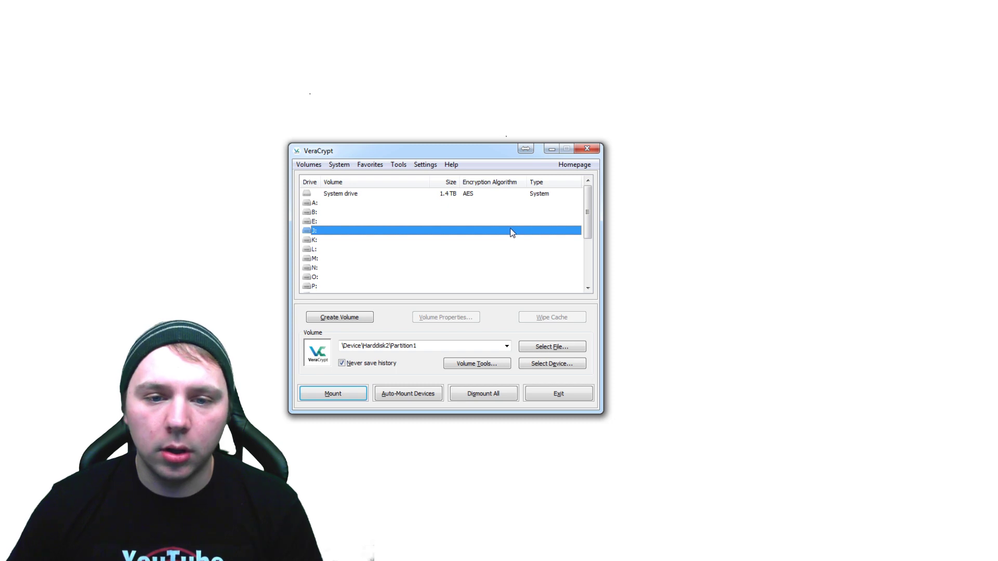
mouse_move(588, 213)
mouse_down()
mouse_move(596, 261)
mouse_move(606, 212)
mouse_up()
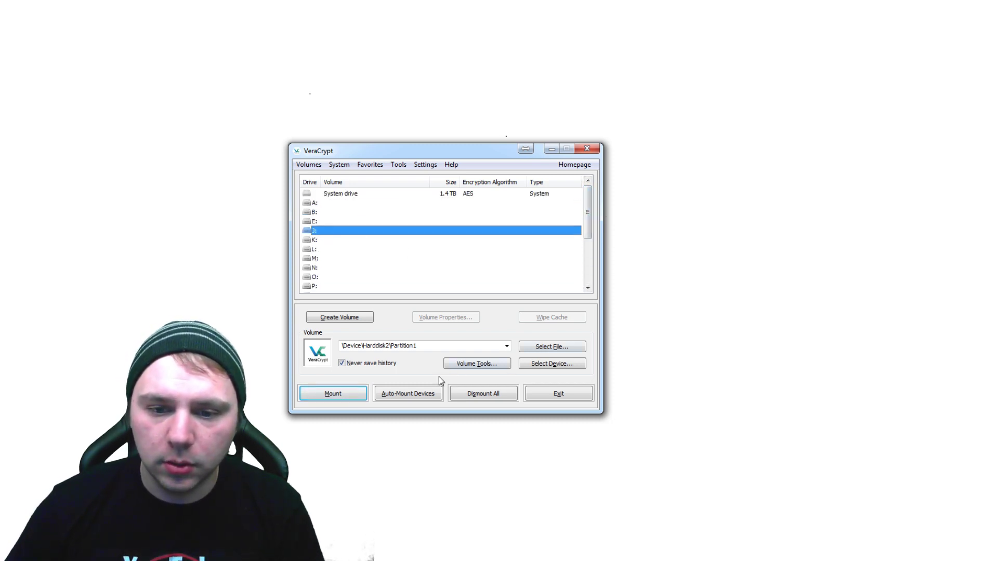
click(333, 394)
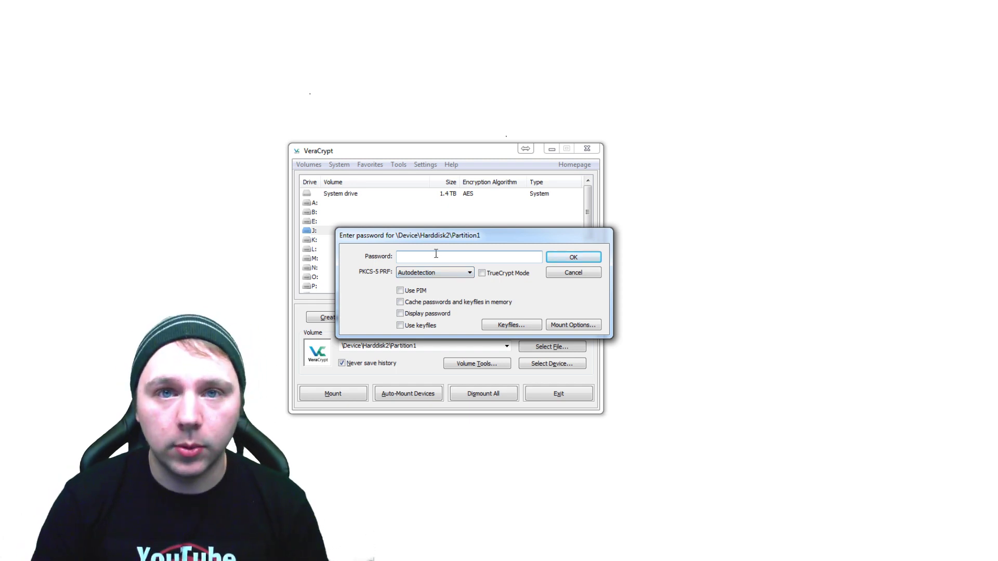
Remount Partition1 as J:, a 59.5 GB AES volume, using the volume password.
text(************)
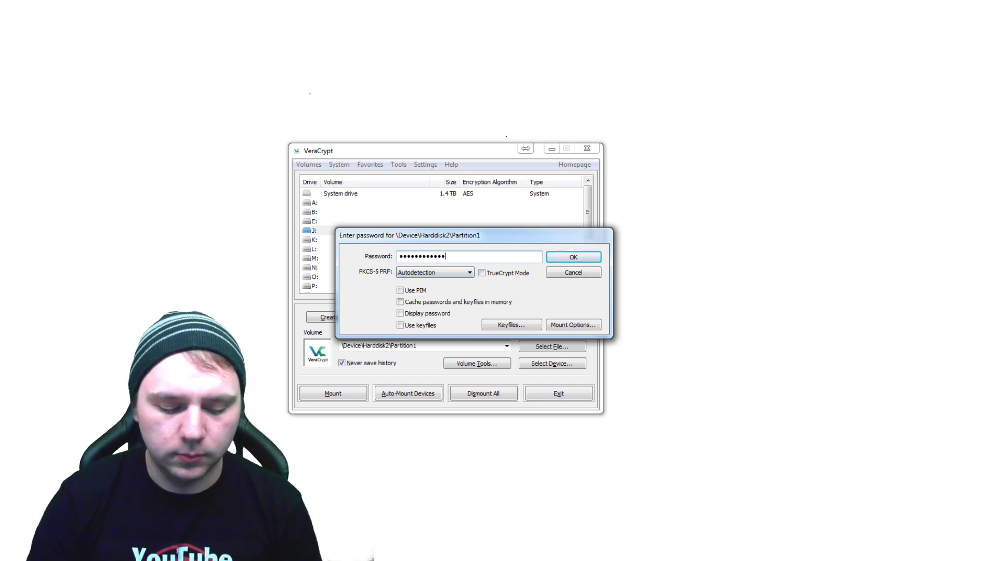
text(***************)
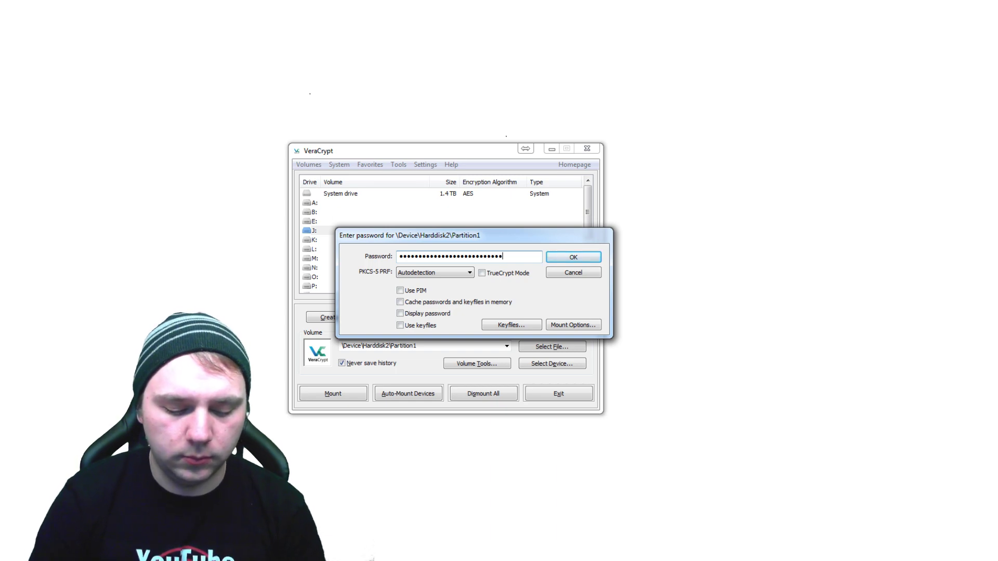
text(***)
click(572, 259)
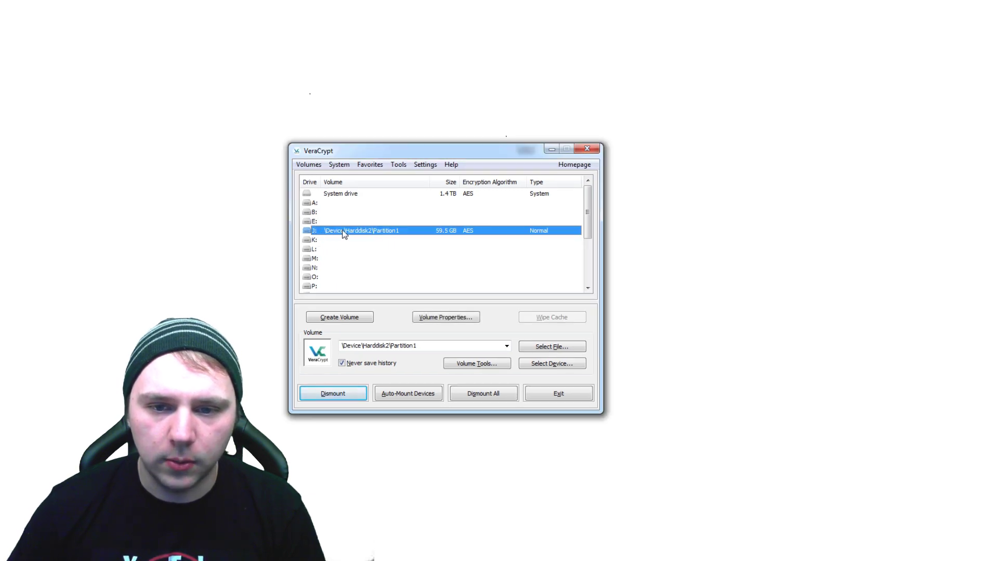
double_click(343, 232)
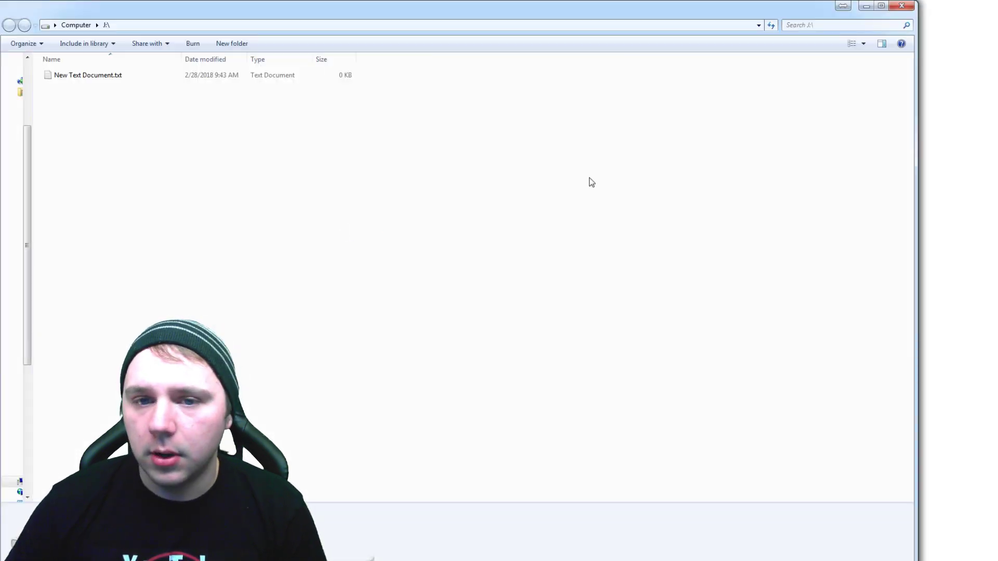
click(115, 76)
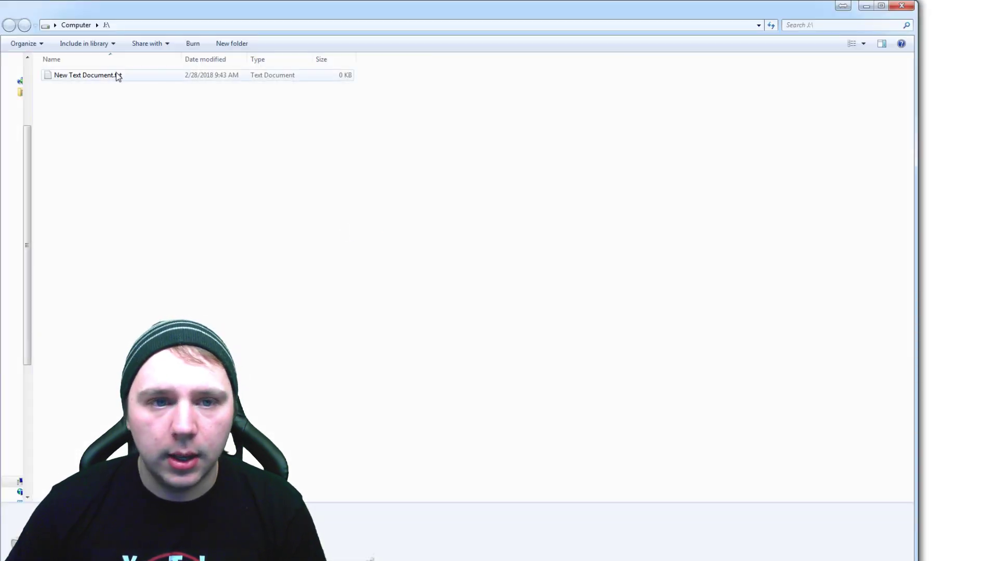
click(182, 181)
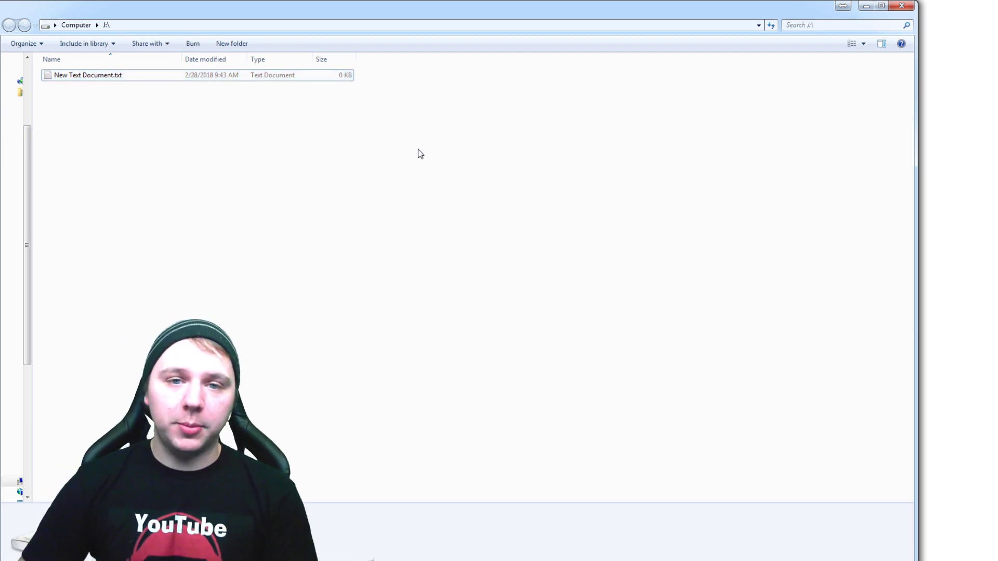
drag(382, 13, 396, 113)
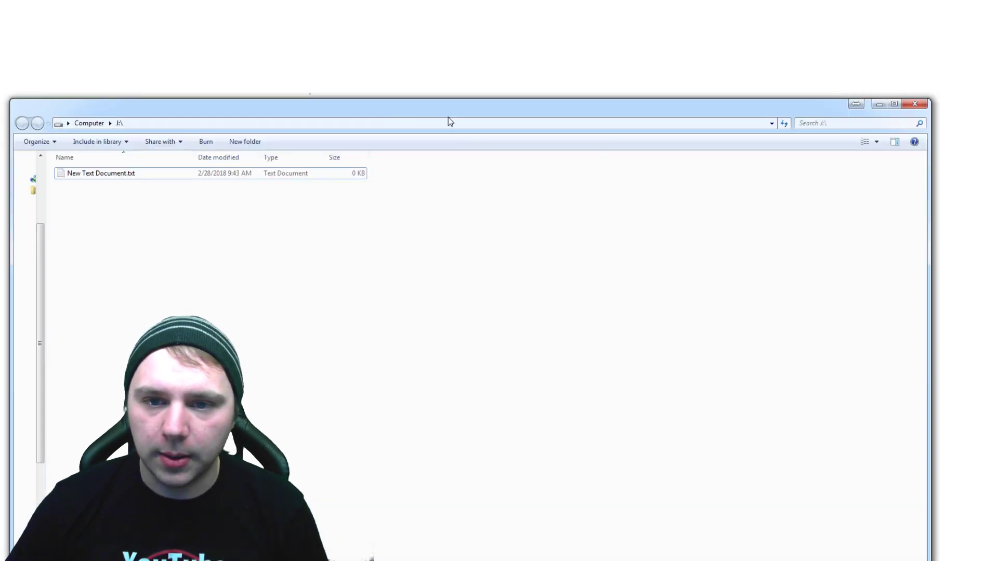
Close the J:\ folder window, leaving J: mounted in VeraCrypt.
click(915, 103)
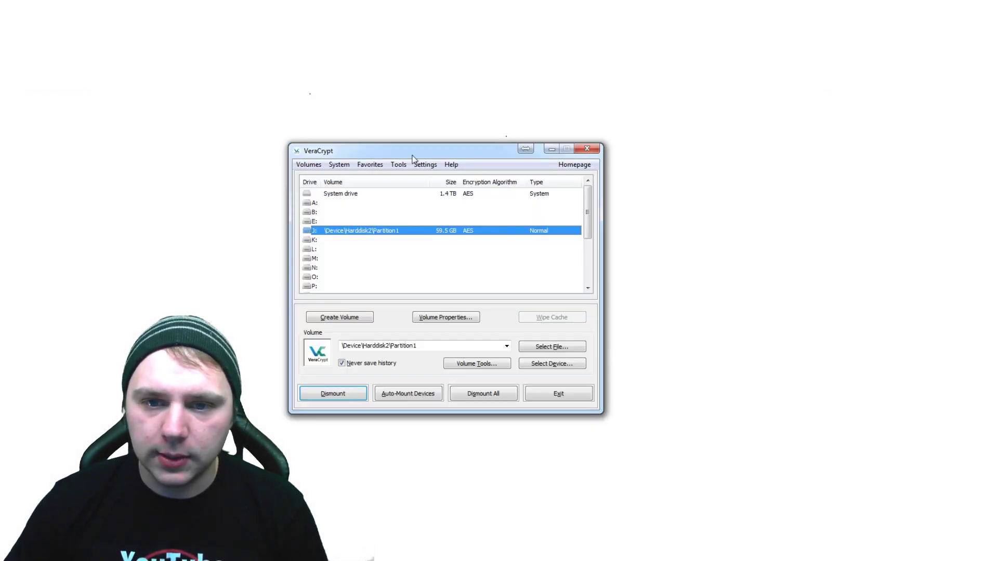